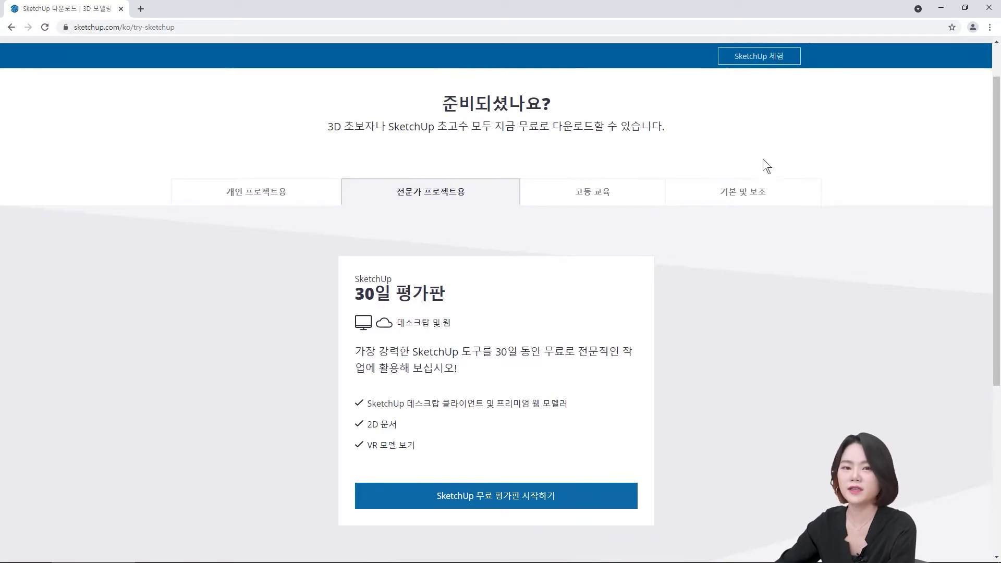
scroll(750, 205, down, 2)
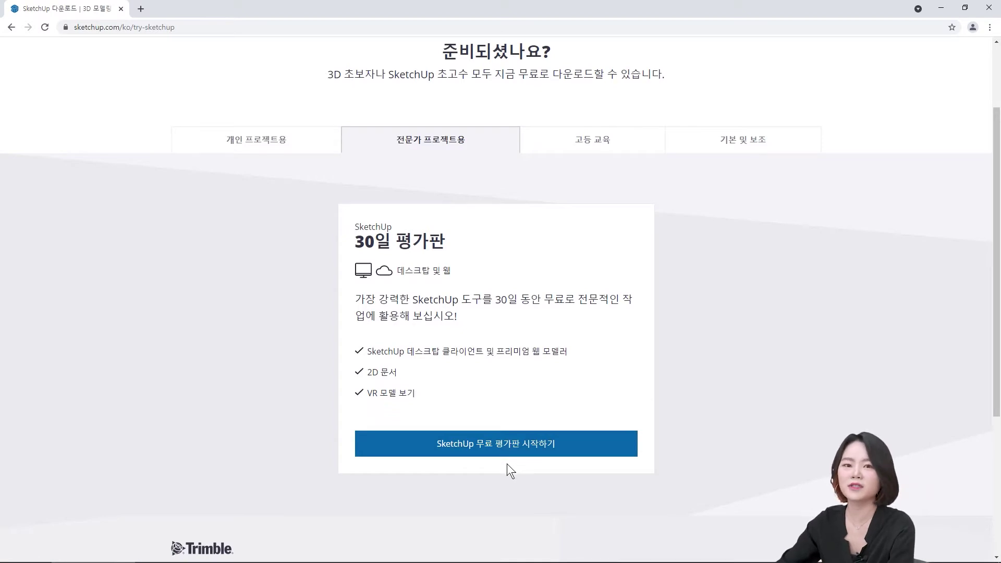
scroll(511, 460, up, 1)
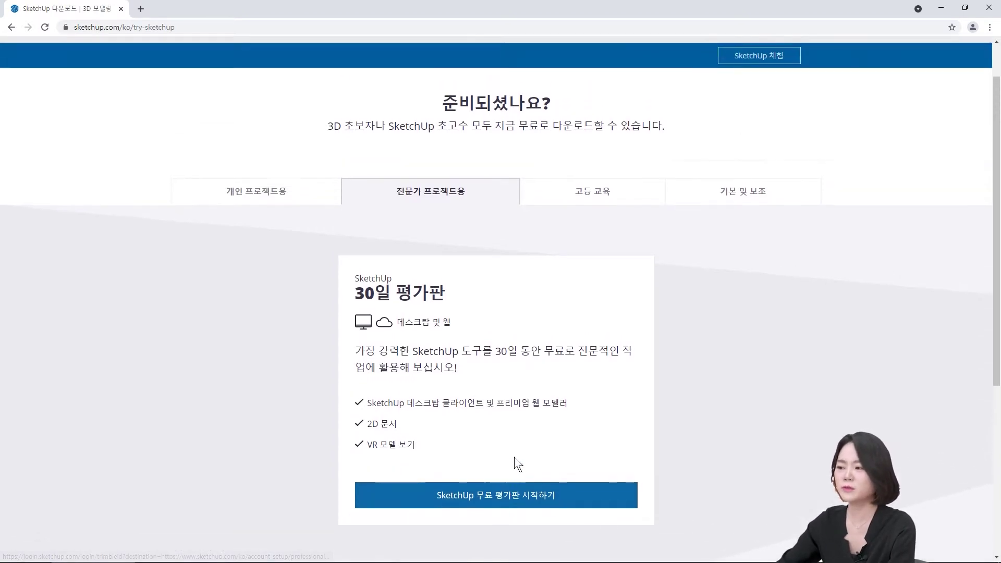
scroll(547, 420, up, 1)
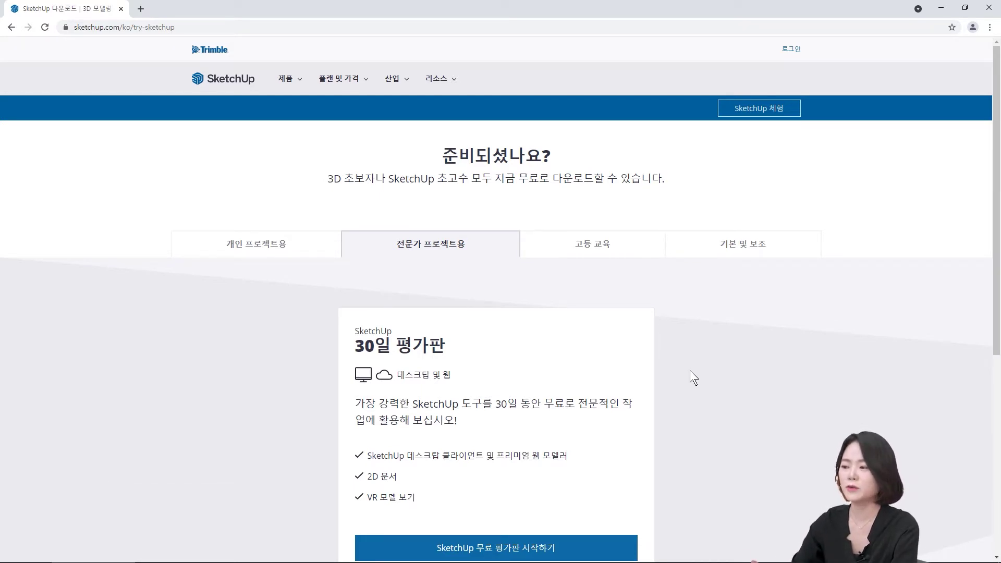
scroll(685, 383, down, 1)
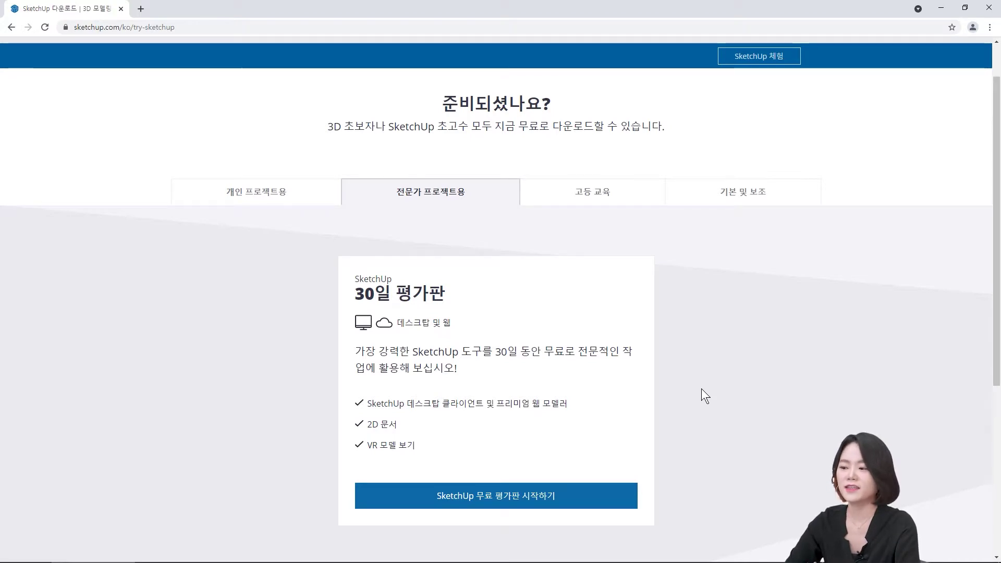
- Switch from the browser to SketchUp Pro 2020 and create a new model from the Architectural Millimeters template
click(941, 8)
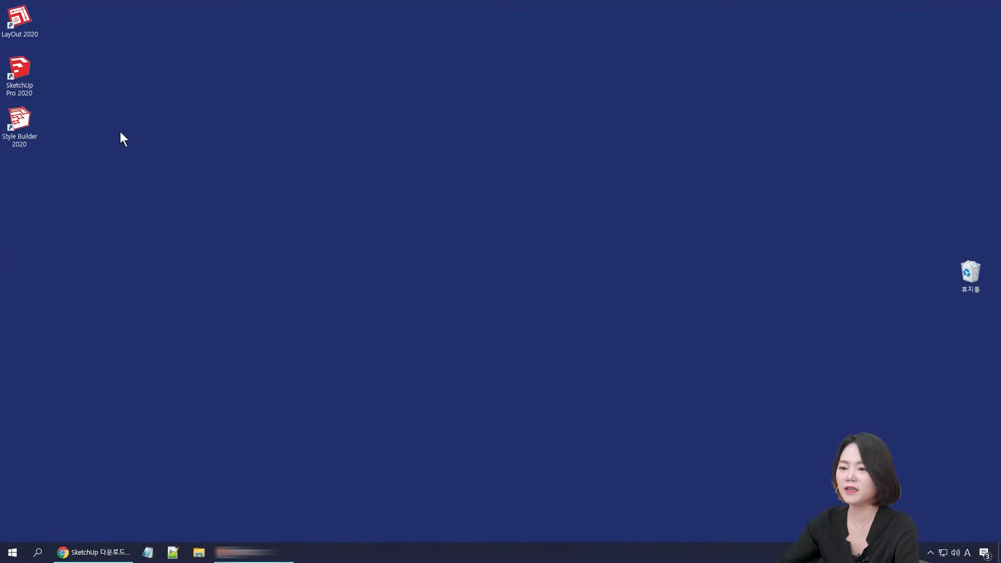
double_click(20, 71)
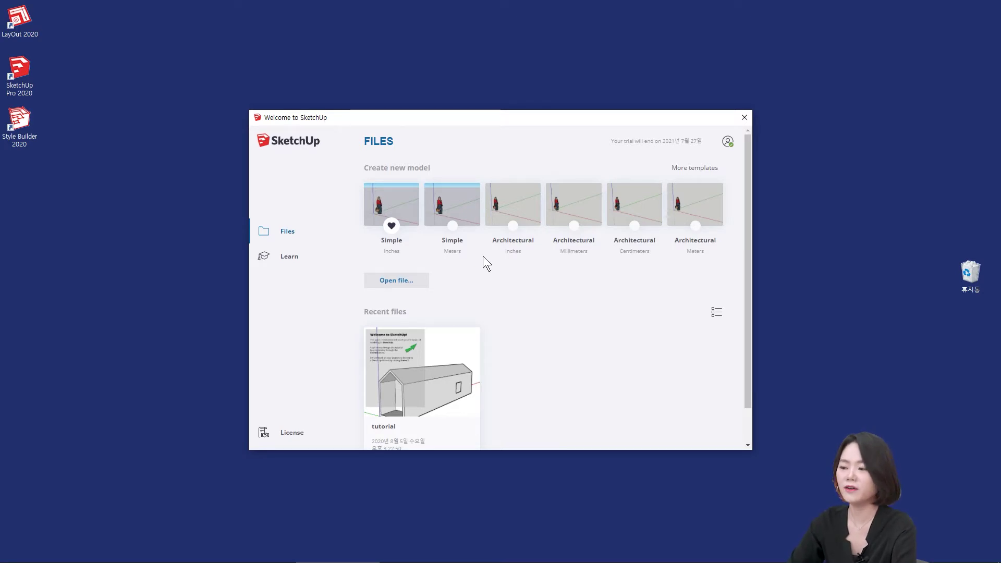
drag(448, 117, 458, 109)
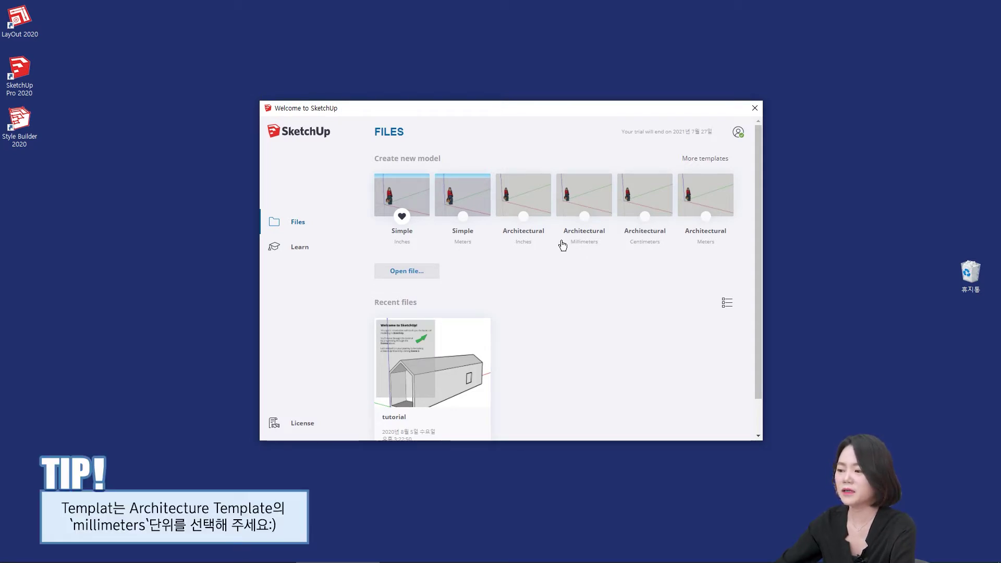
click(580, 201)
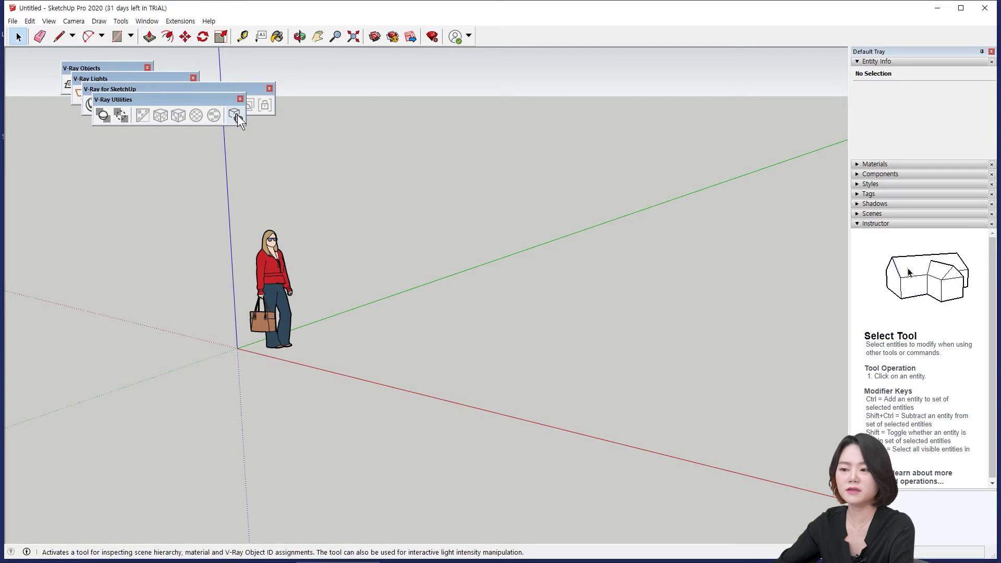
- Separate the overlapping V-Ray Utilities and V-Ray for SketchUp toolbars by moving them side by side above the model
mouse_move(174, 99)
mouse_down()
mouse_move(273, 122)
mouse_move(367, 87)
mouse_up()
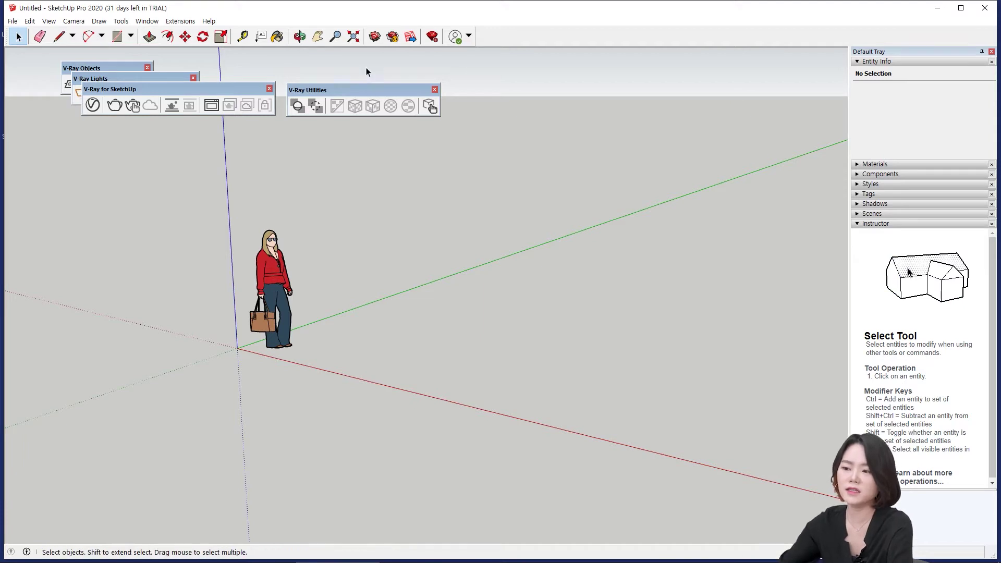
mouse_move(207, 89)
mouse_down()
mouse_move(500, 120)
mouse_move(583, 92)
mouse_up()
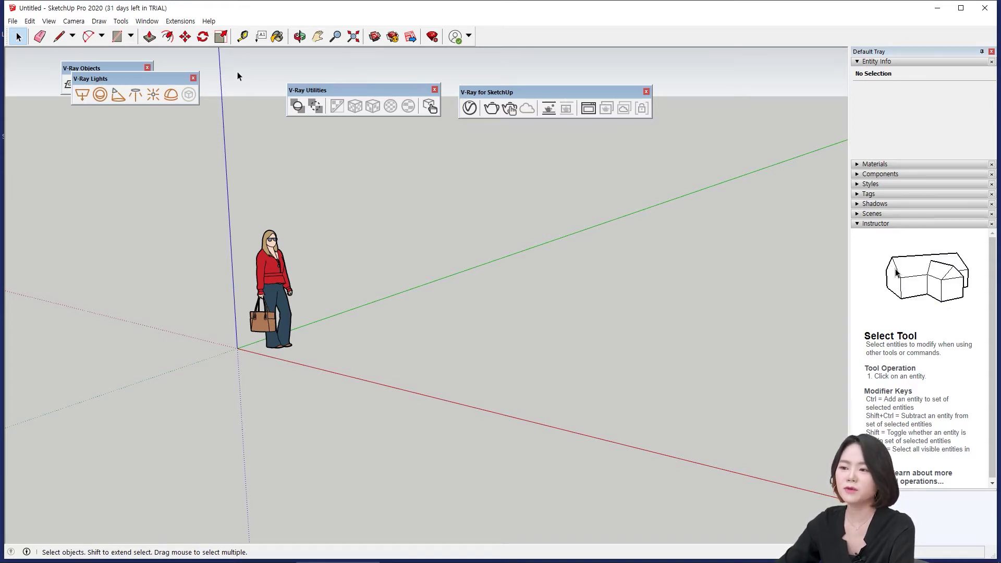
- Open the SketchUp preferences and review the Accessibility axis colors, default image editor, file locations and Drawing click style settings
click(147, 21)
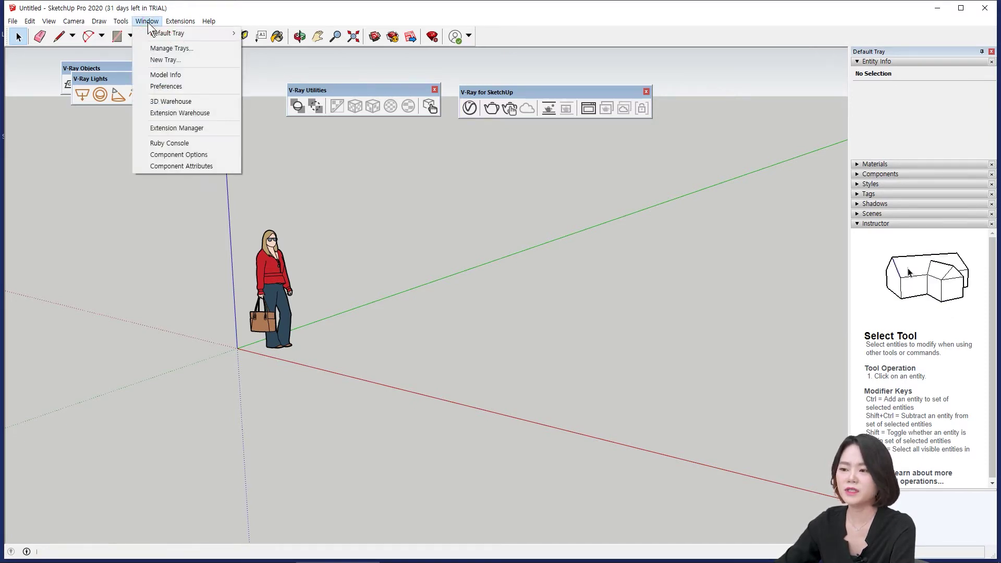
click(188, 87)
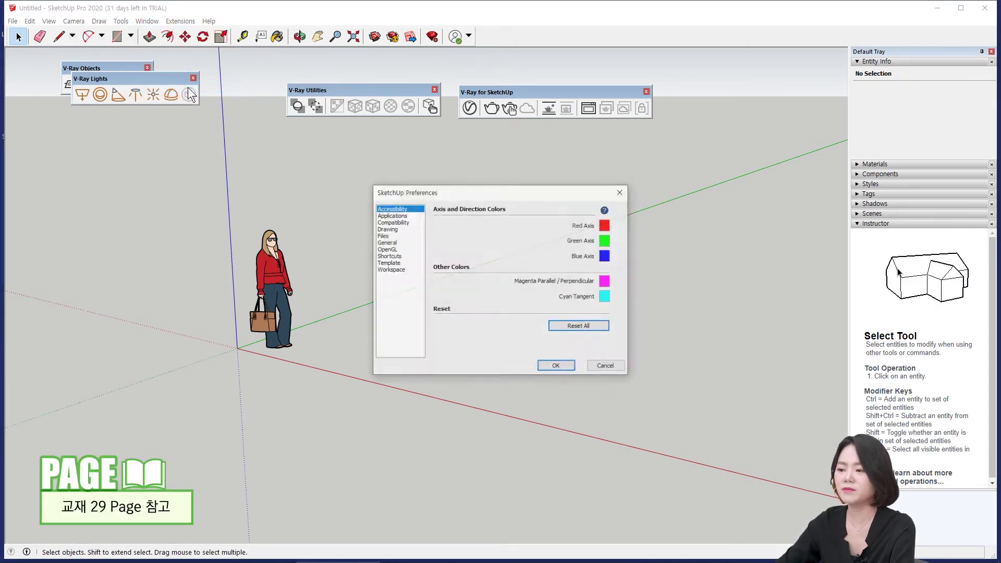
drag(481, 189, 446, 149)
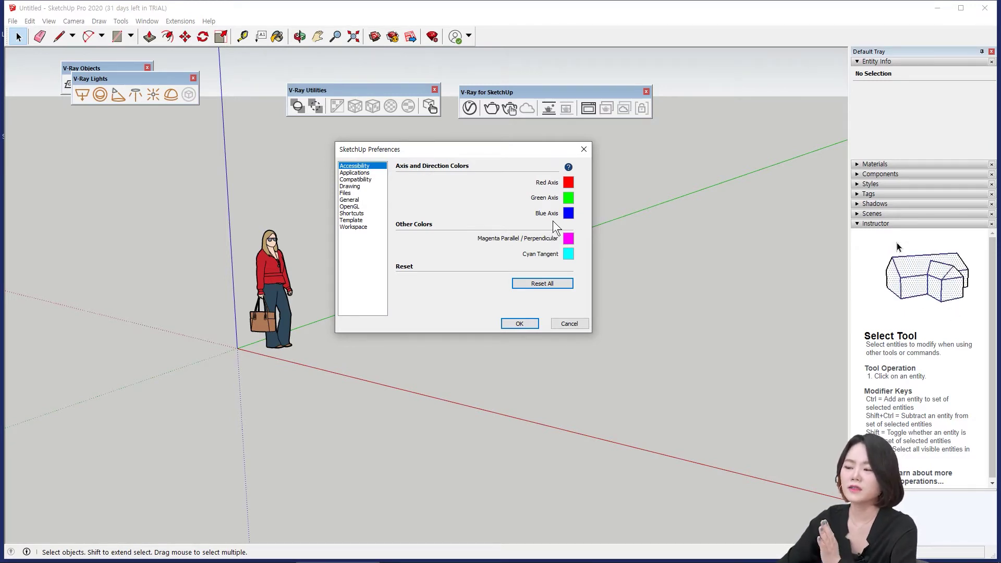
mouse_move(477, 152)
mouse_down()
mouse_move(502, 149)
mouse_move(486, 155)
mouse_up()
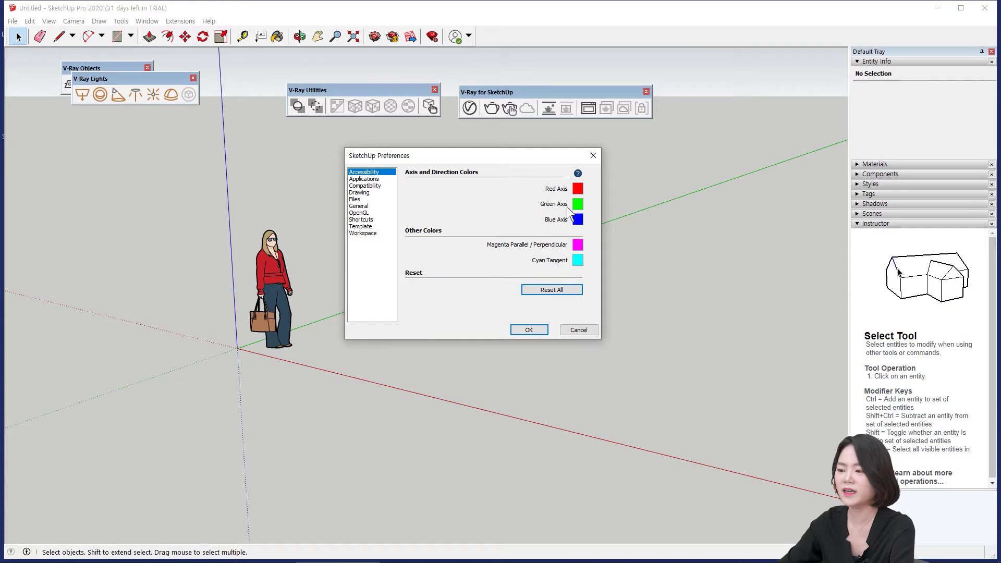
click(368, 179)
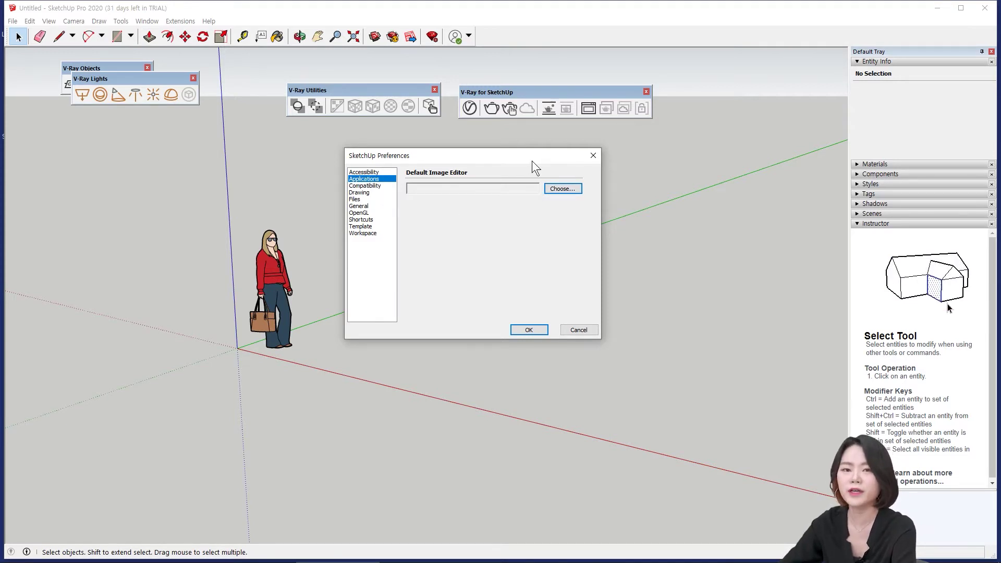
click(359, 193)
click(359, 206)
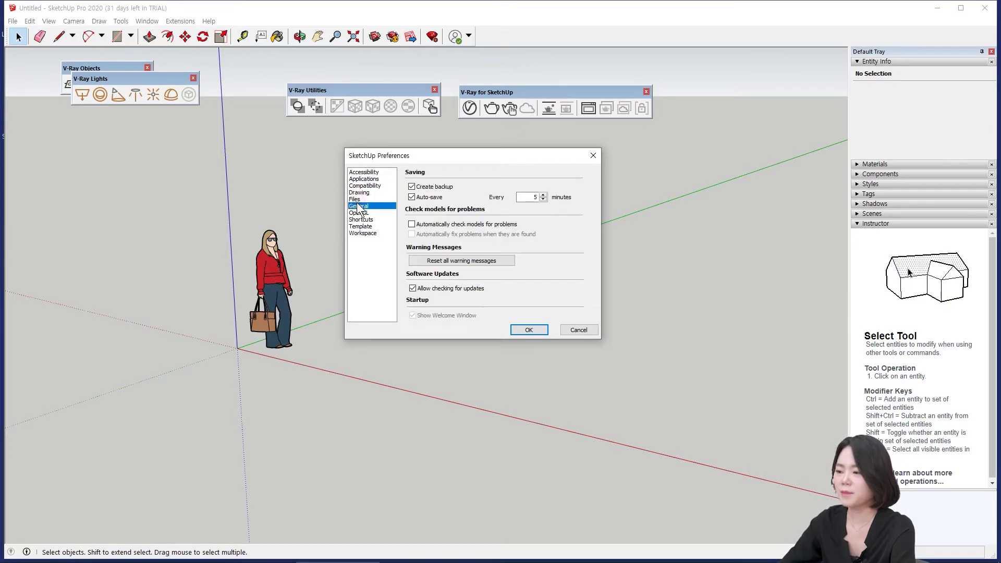
click(360, 199)
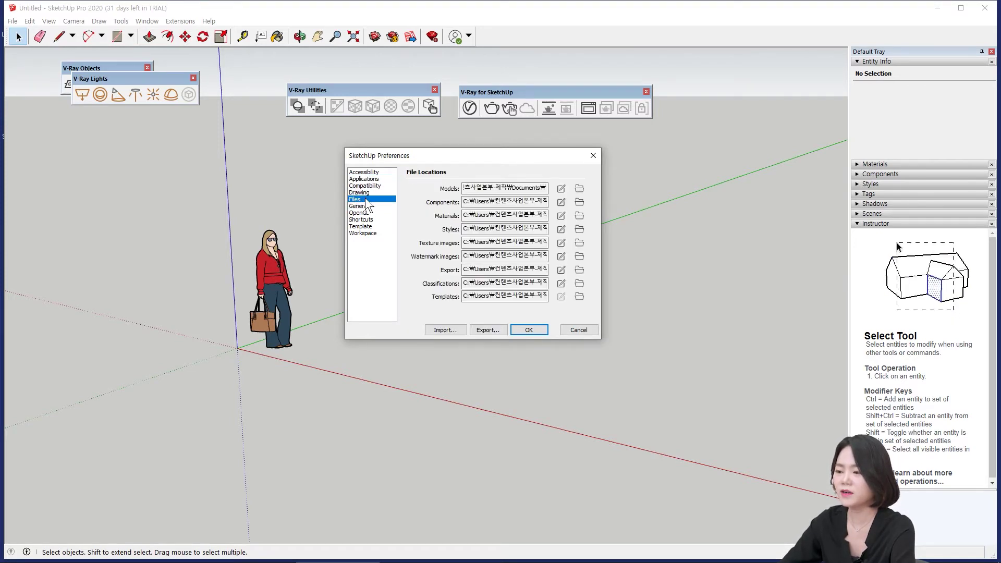
click(365, 193)
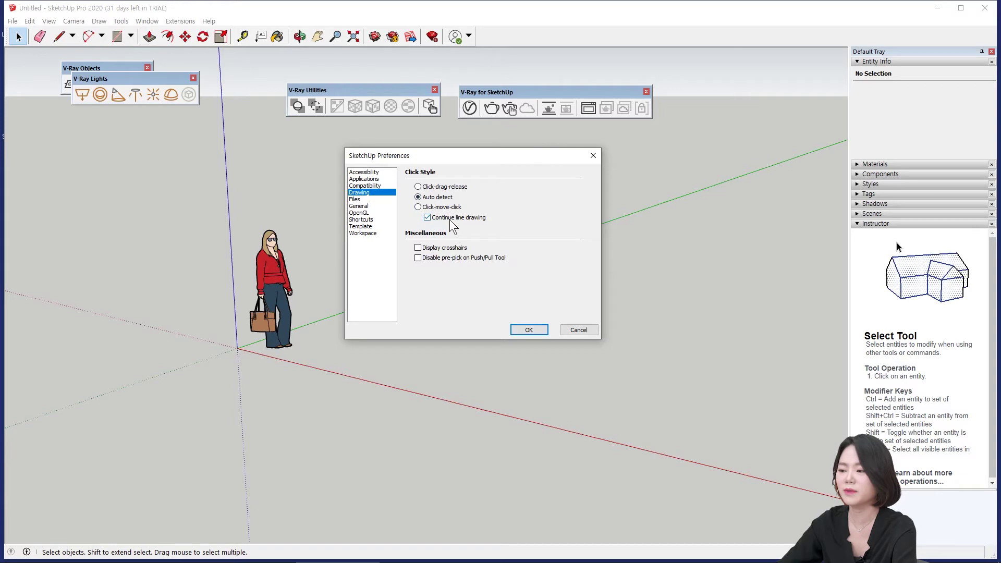
- Set the auto-save interval in the General preferences to 15 minutes
click(360, 207)
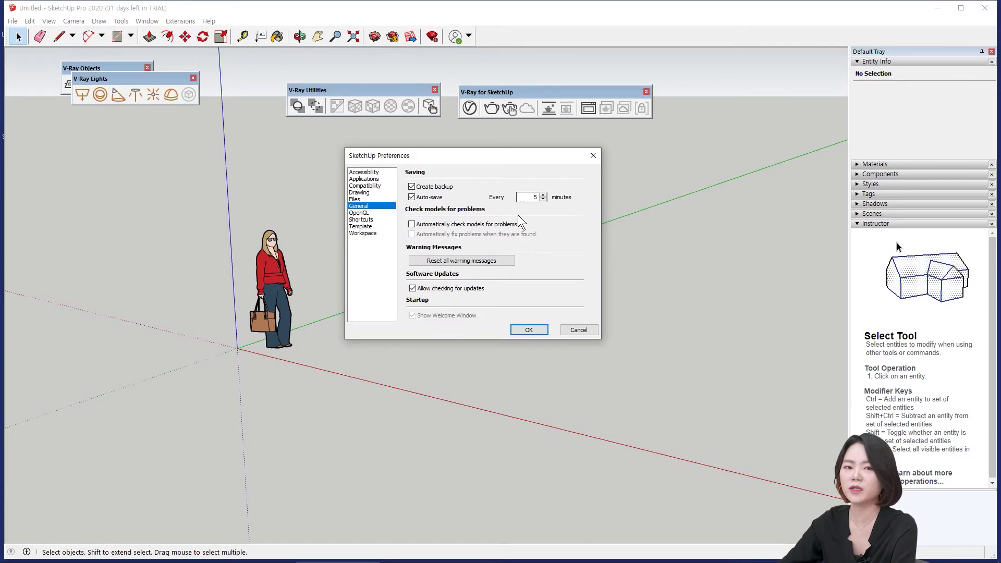
double_click(528, 196)
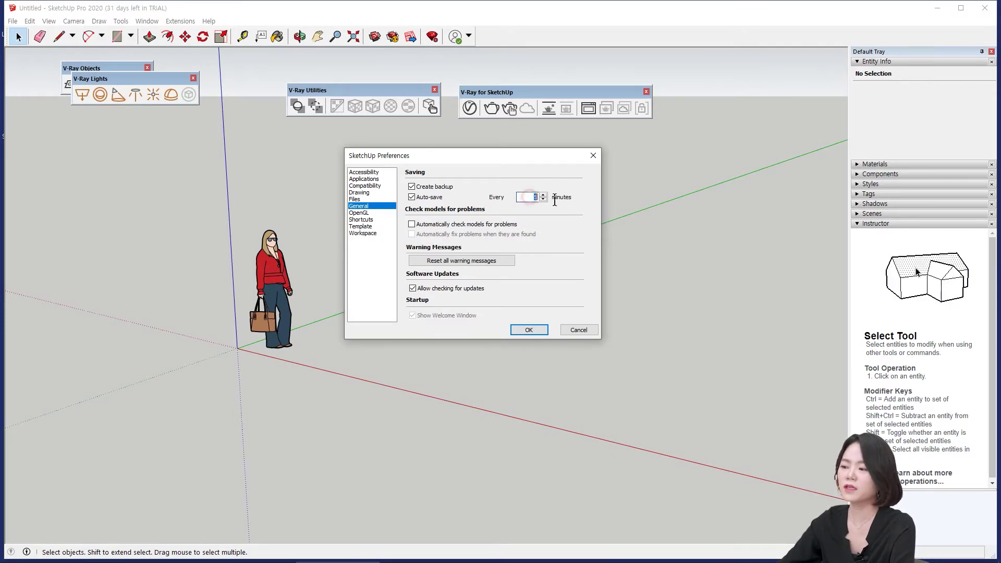
text(15)
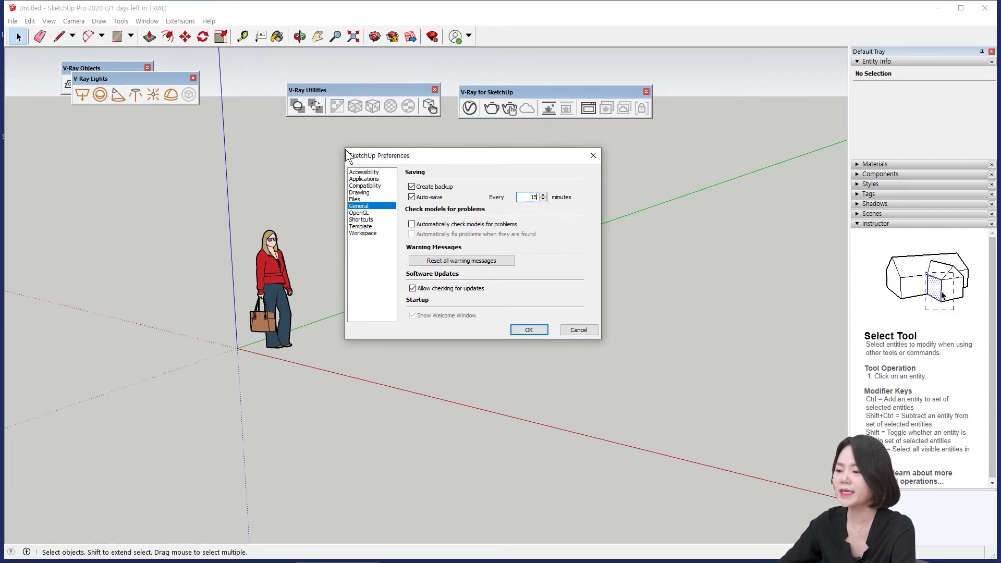
- Examine the list of functions available for shortcut assignment in the preferences
click(365, 220)
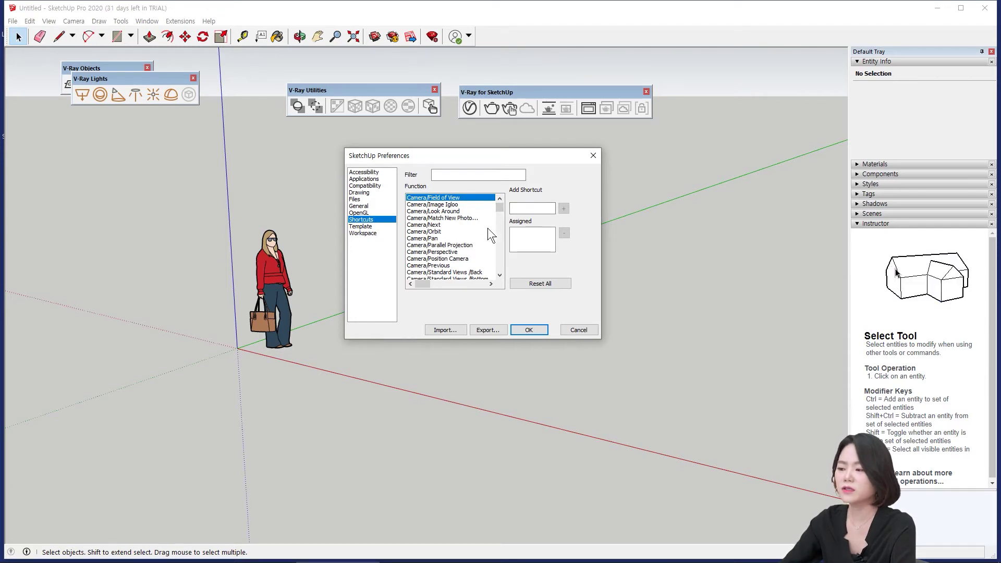
scroll(499, 219, down, 7)
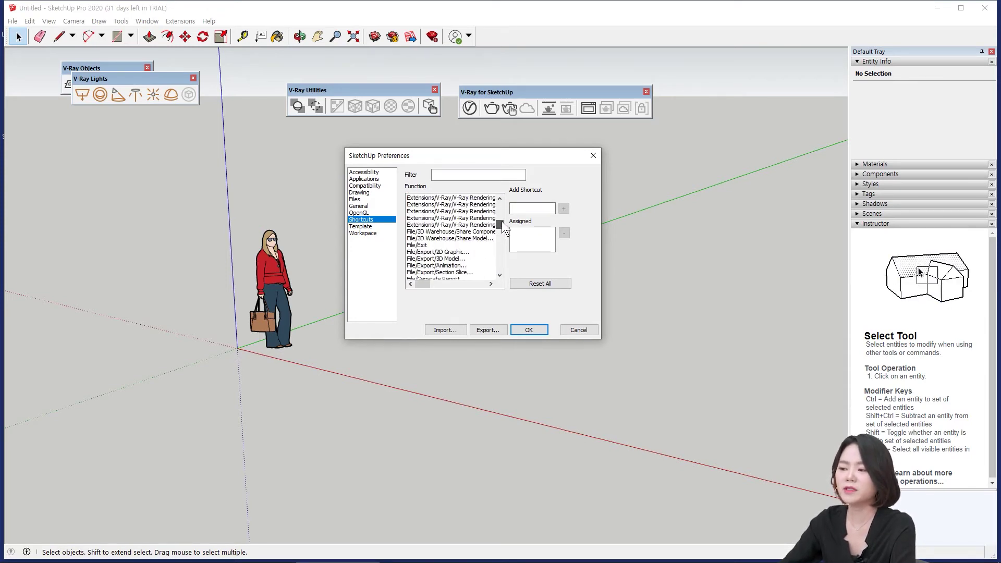
drag(502, 211, 504, 205)
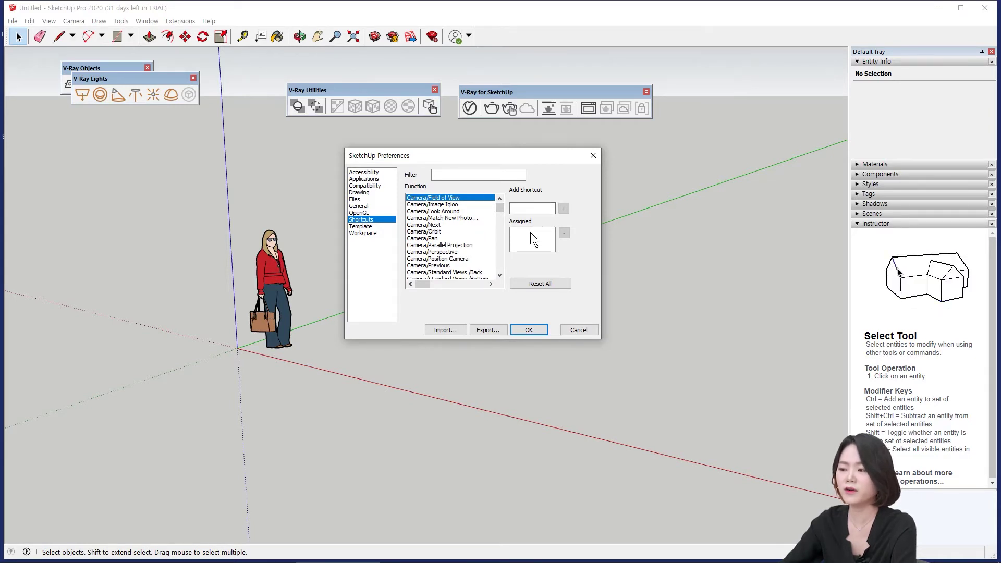
drag(456, 154, 460, 154)
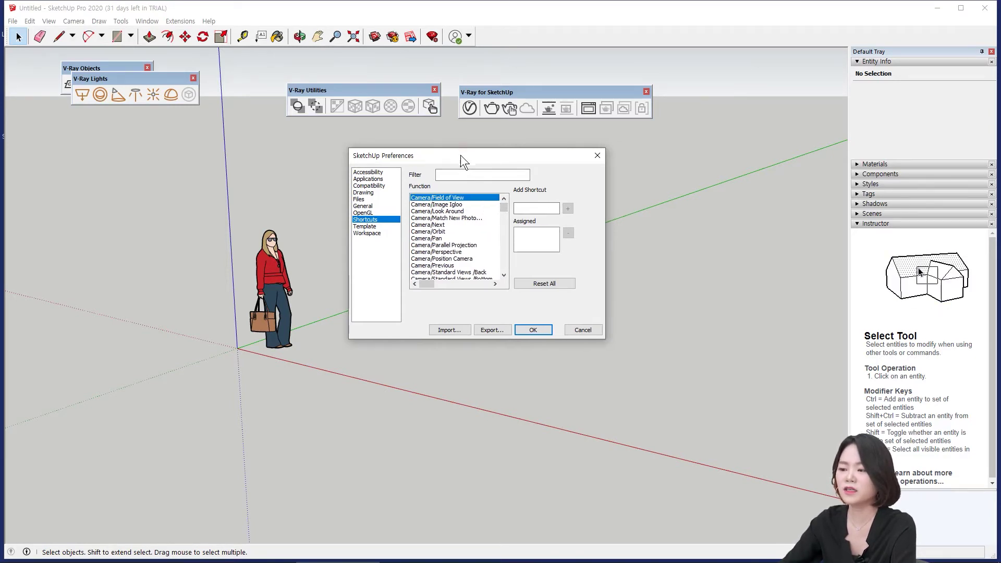
- Set the default drawing template to Architectural with millimeter units, check the Workspace settings and accept the preferences
click(373, 227)
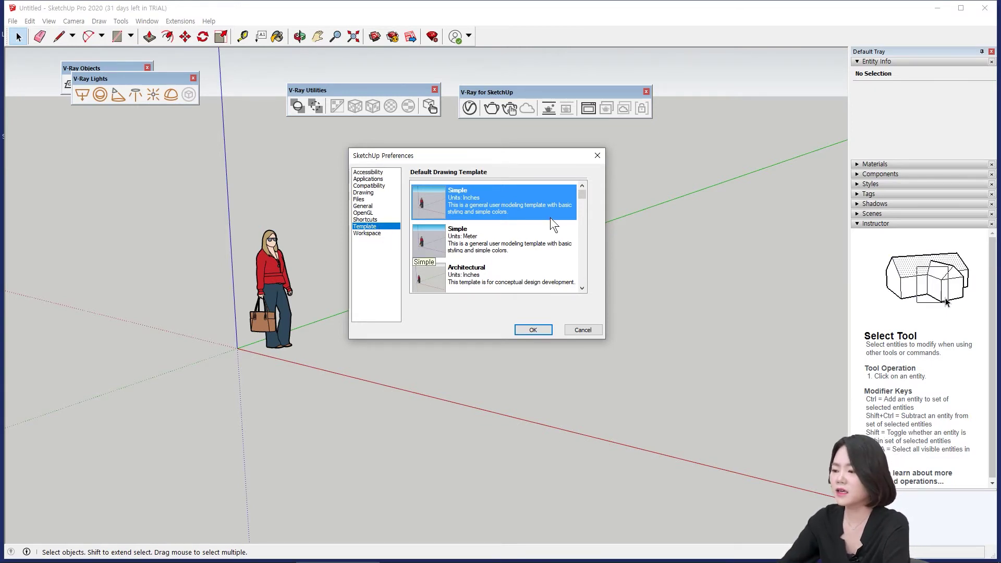
drag(582, 193, 584, 202)
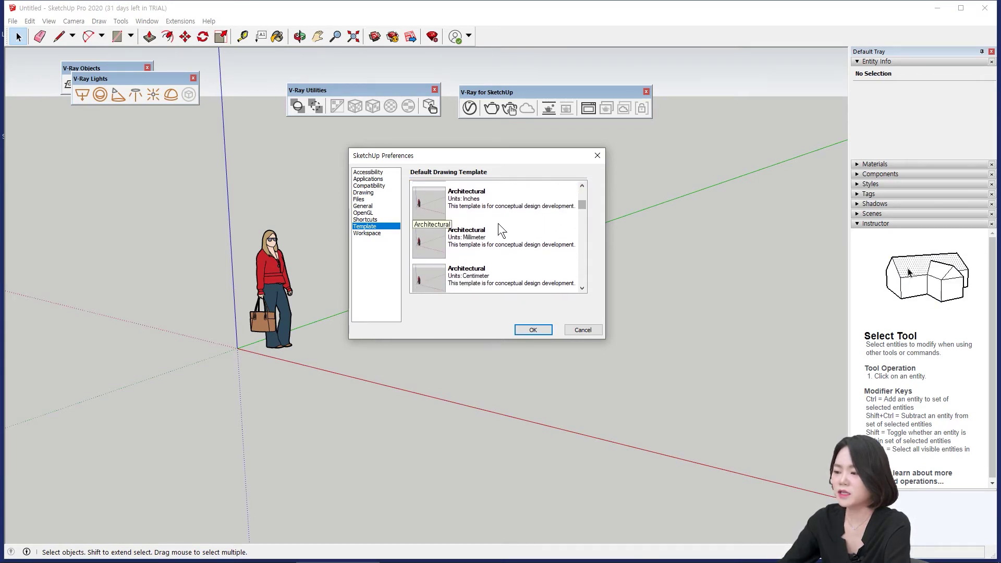
click(468, 238)
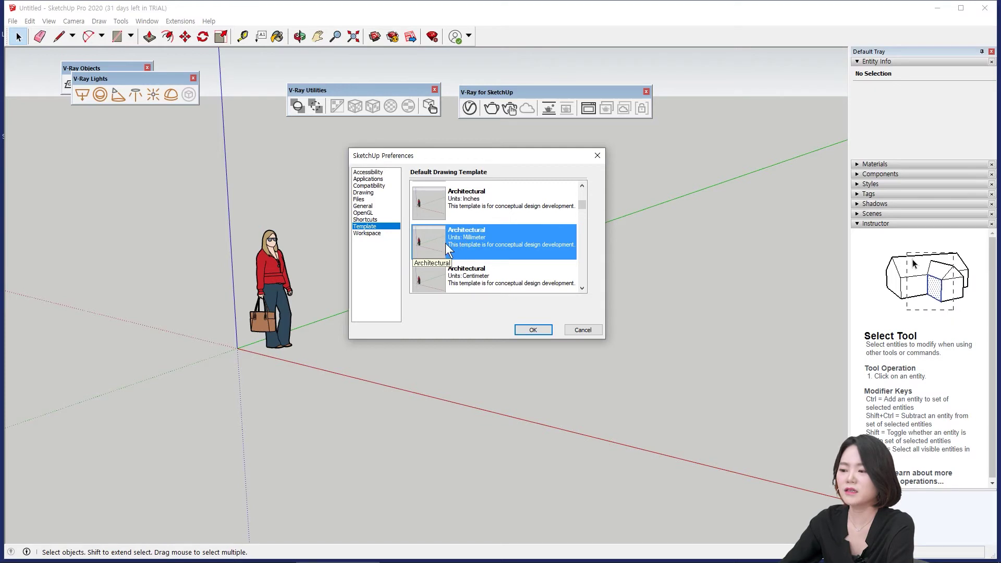
click(376, 234)
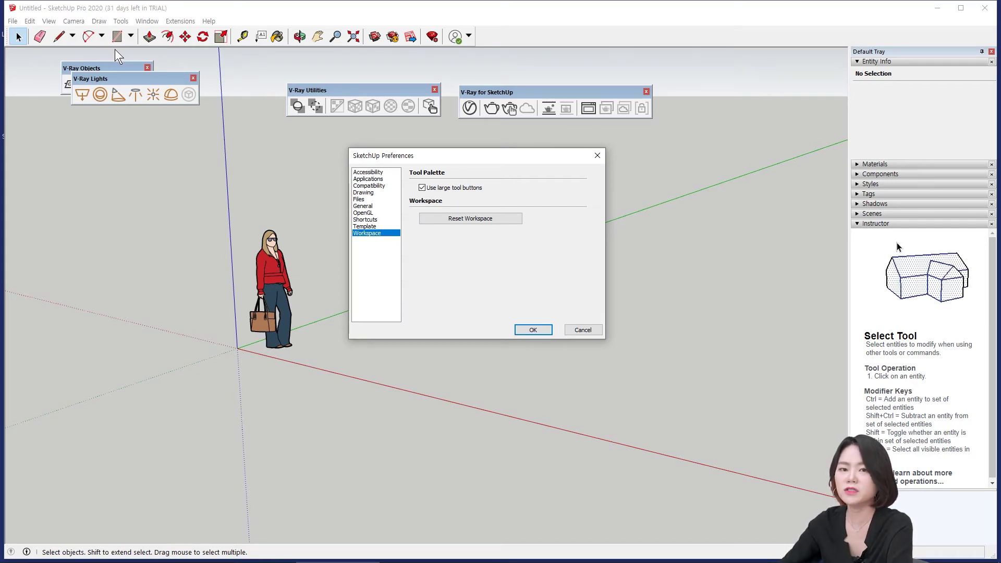
click(533, 330)
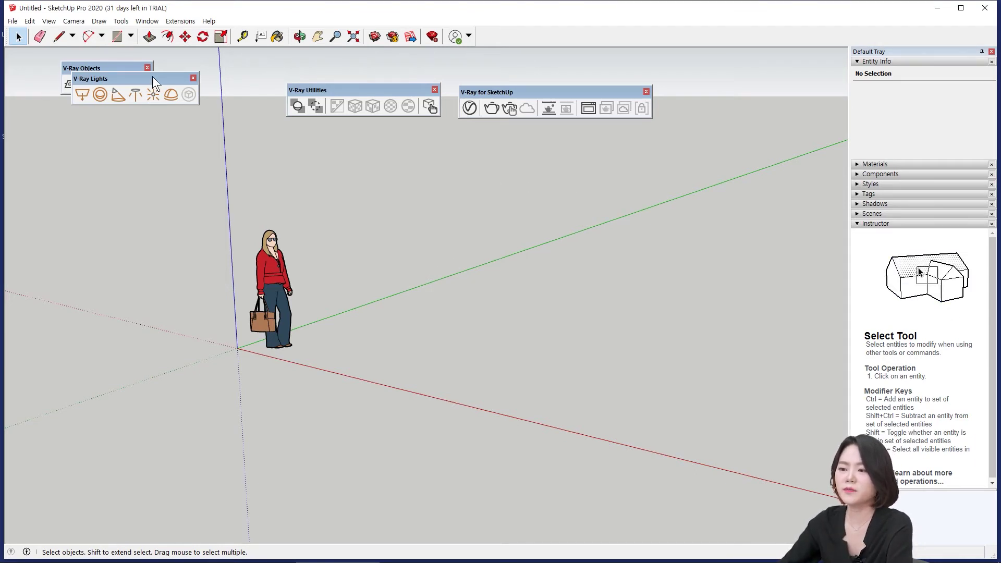
- Open the Model Info window and examine the Animation settings for scene transitions and scene delay
click(144, 23)
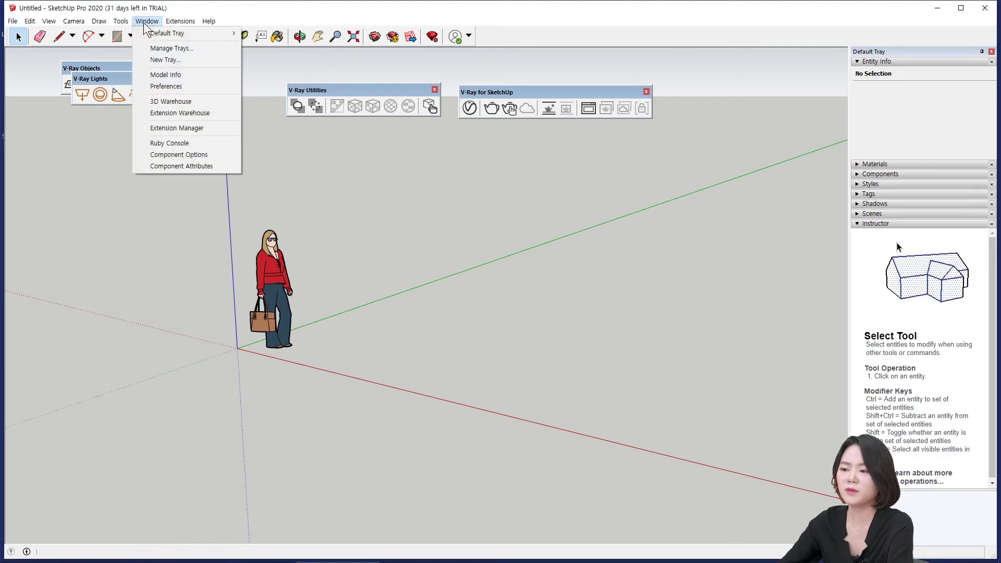
click(173, 74)
drag(118, 34, 479, 156)
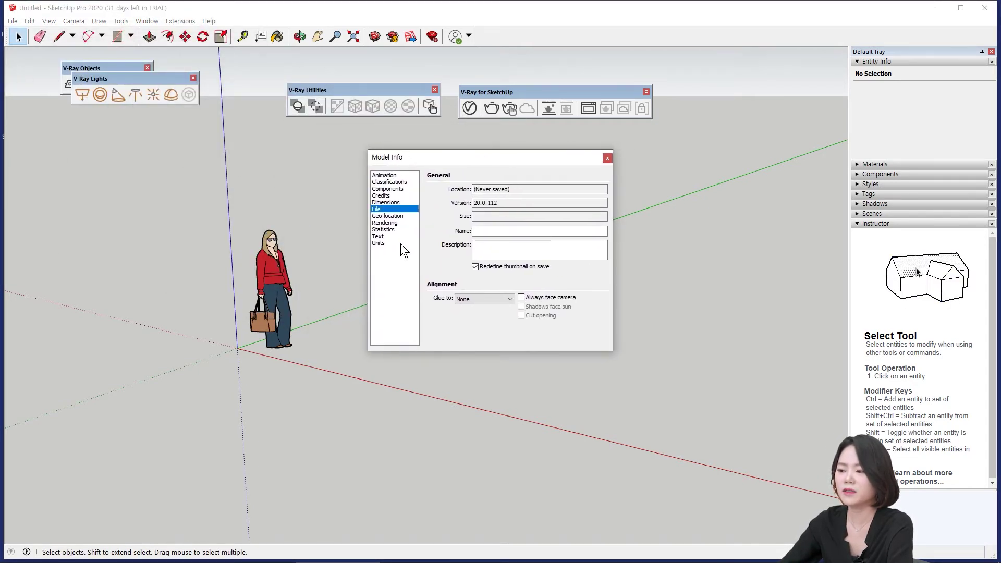
click(391, 176)
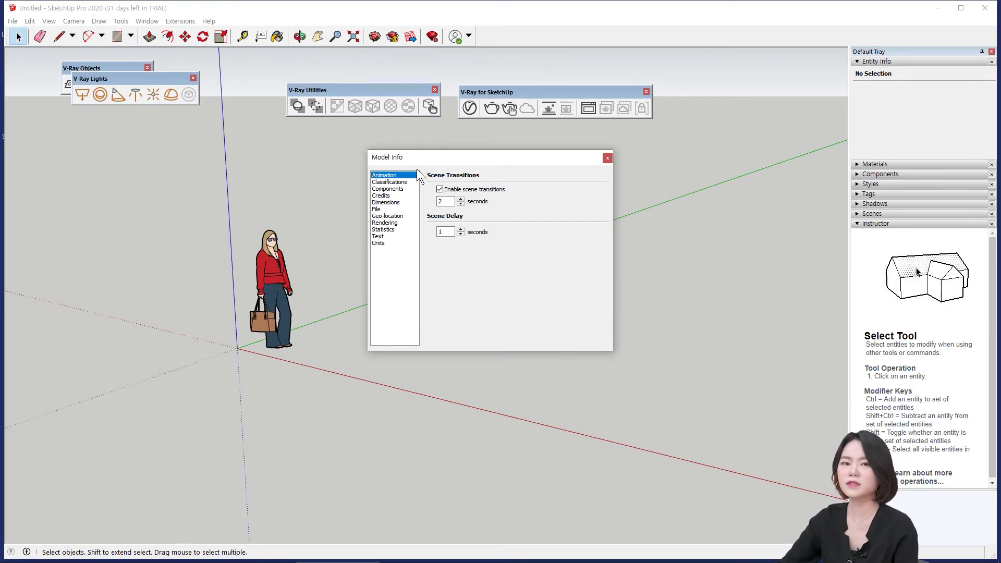
click(438, 188)
click(439, 189)
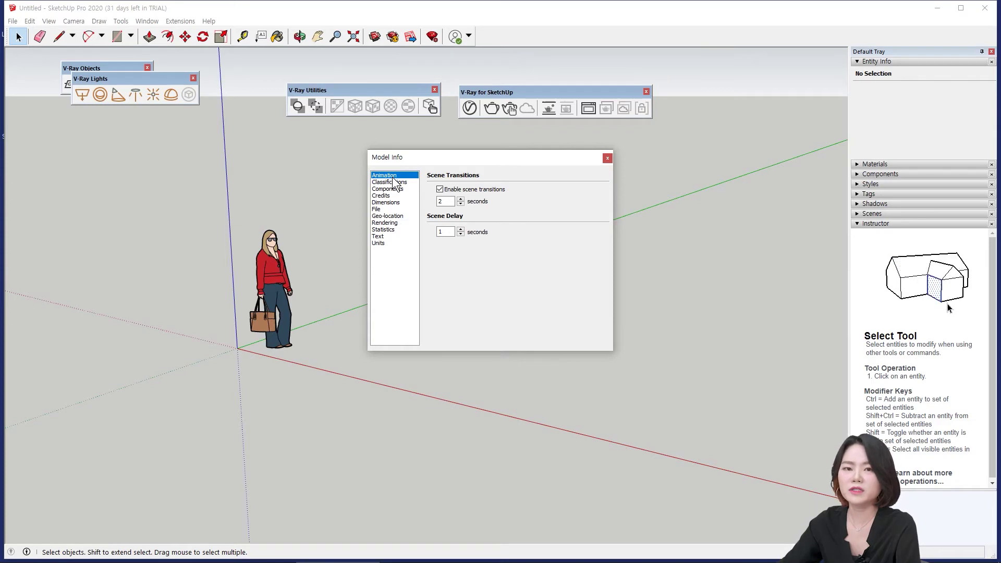
drag(420, 157, 407, 156)
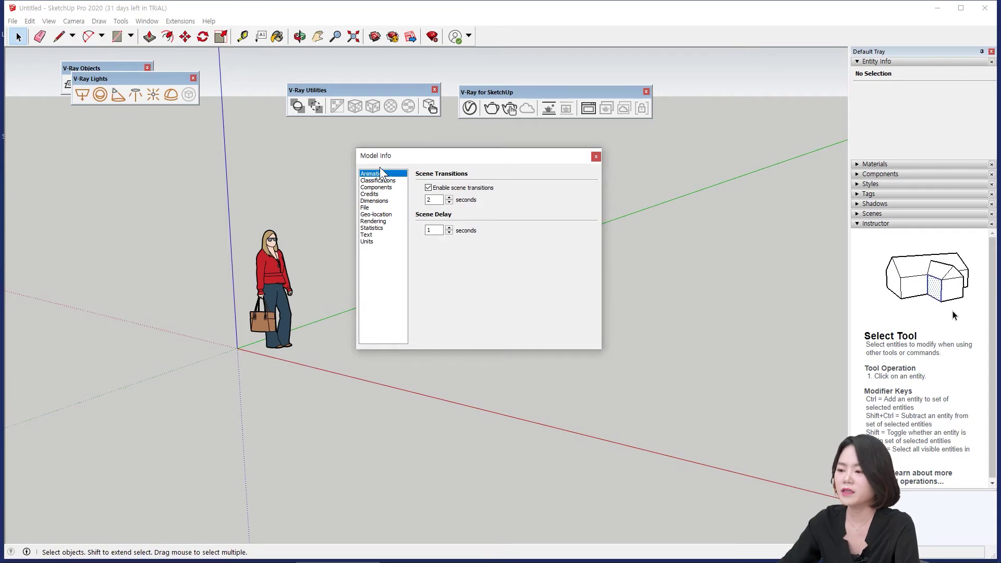
- Examine the Dimensions, Text and Units settings in the model info
click(382, 202)
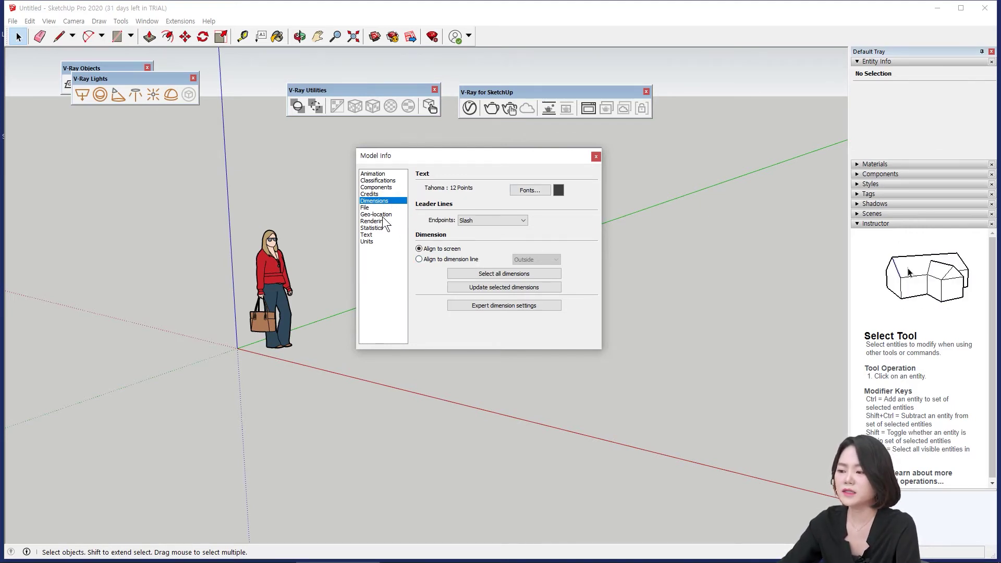
click(367, 235)
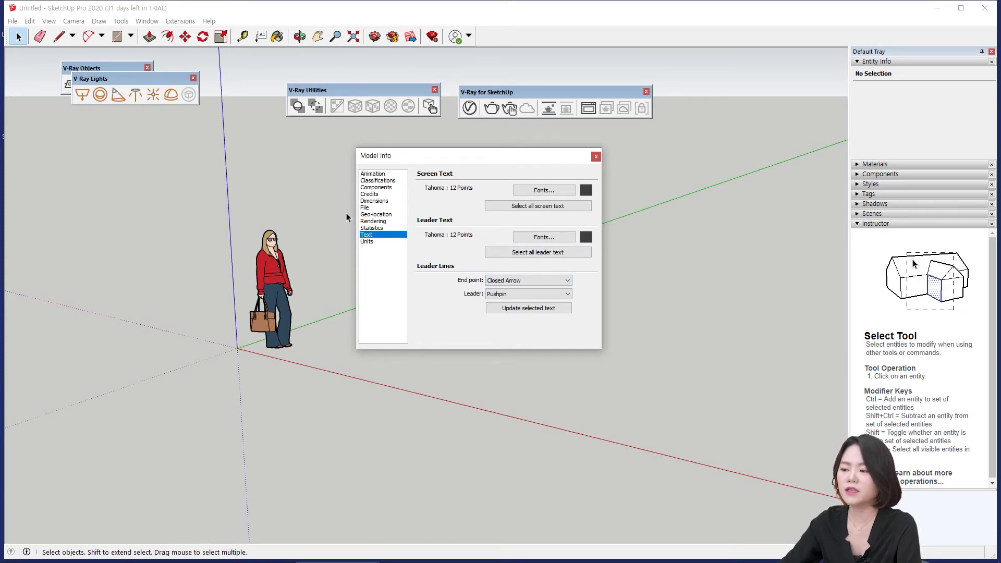
click(368, 241)
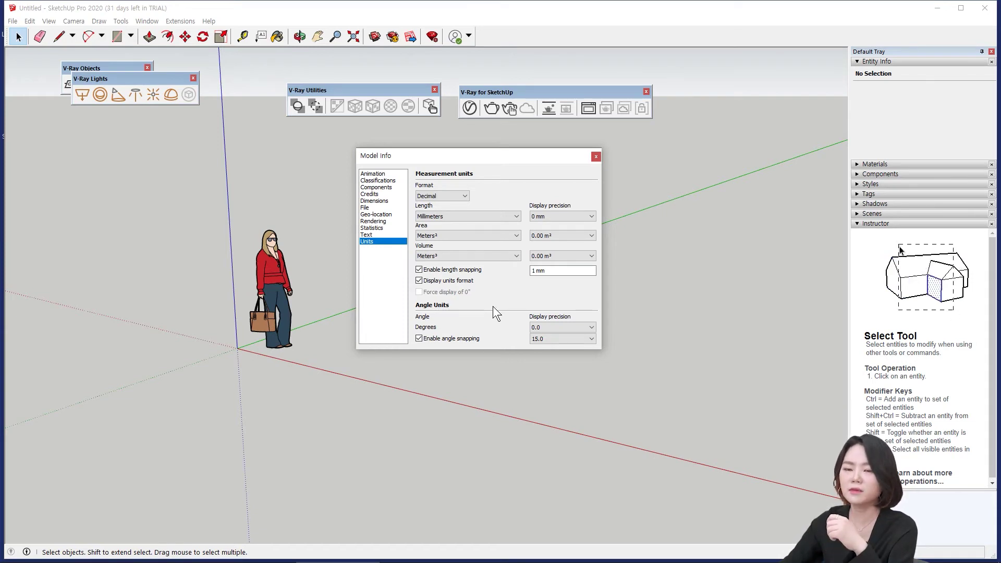
- Try an angle snapping increment of 5.0 degrees, set it back to 15.0 and close the model info
click(551, 340)
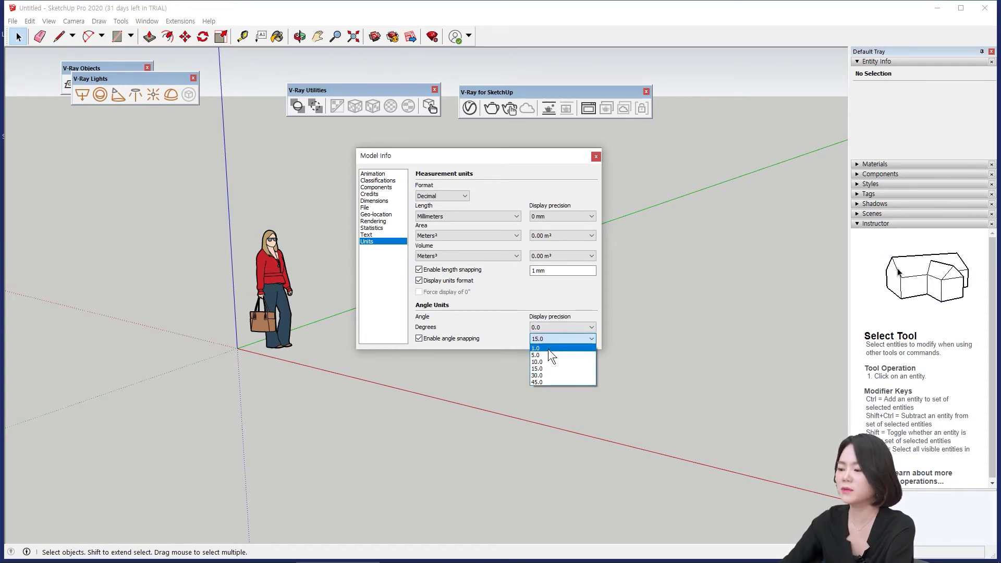
click(551, 355)
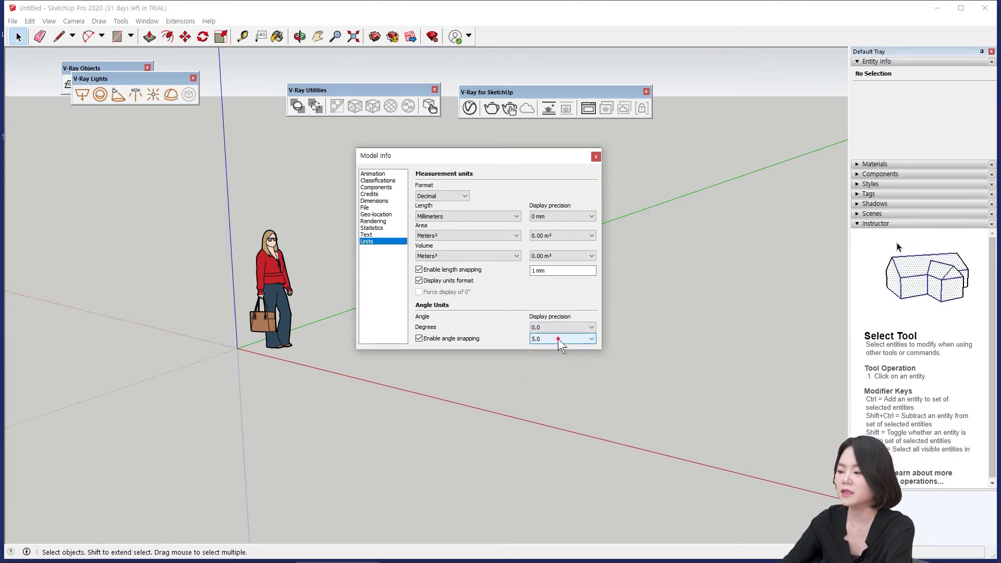
click(558, 339)
click(553, 365)
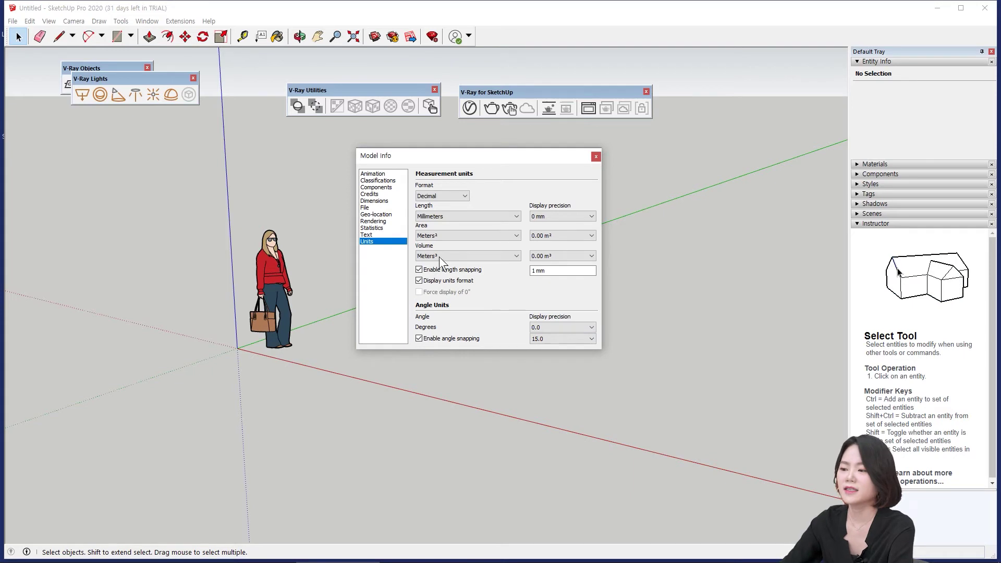
click(595, 155)
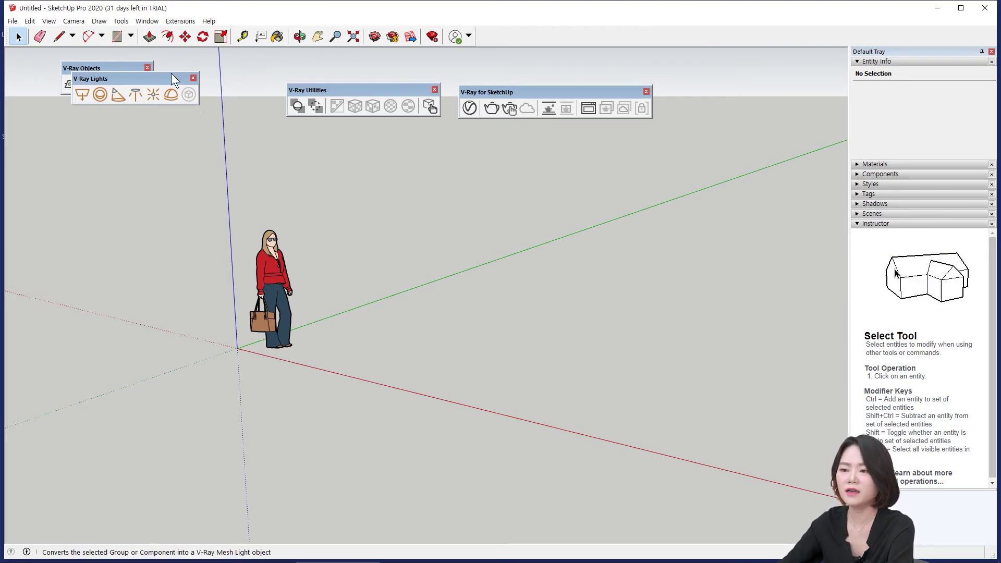
- Examine the Save As Template options for storing the current settings, and leave without saving a template
click(15, 22)
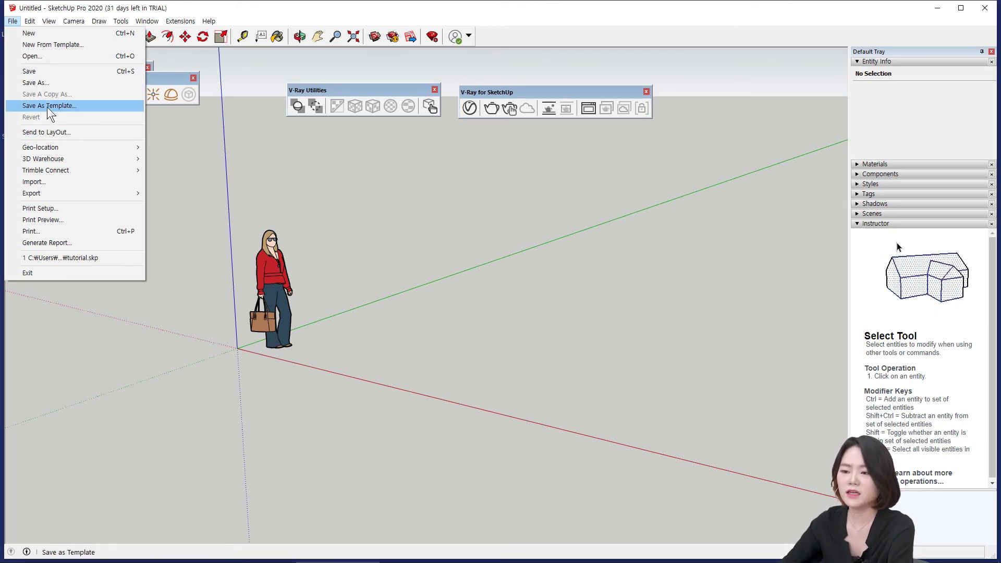
click(77, 106)
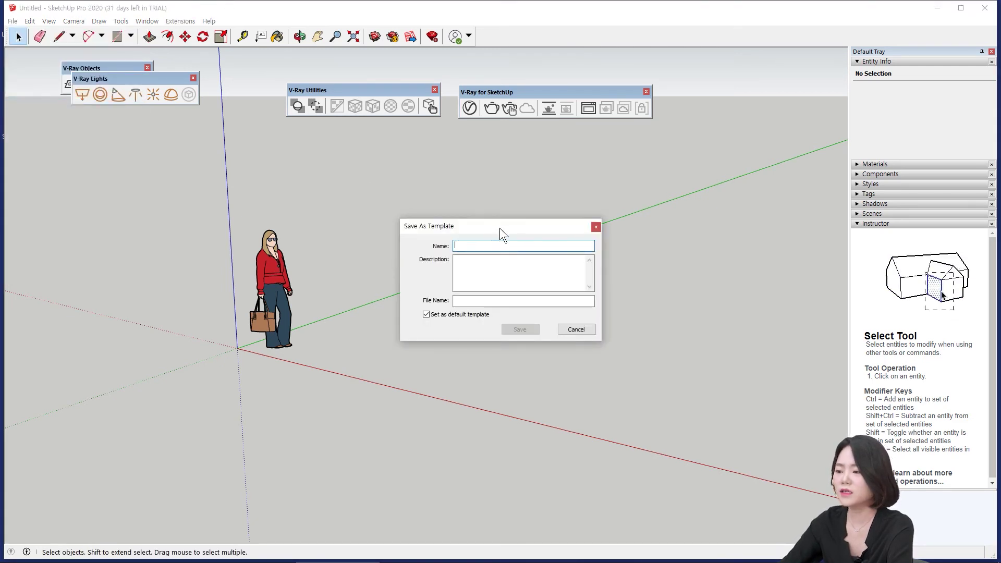
drag(469, 158, 467, 169)
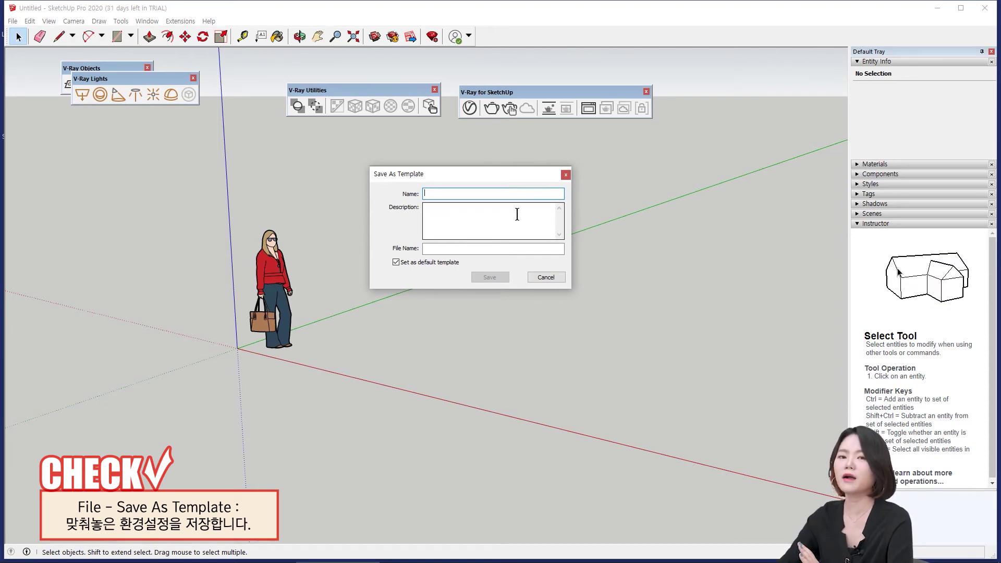
drag(482, 176, 497, 177)
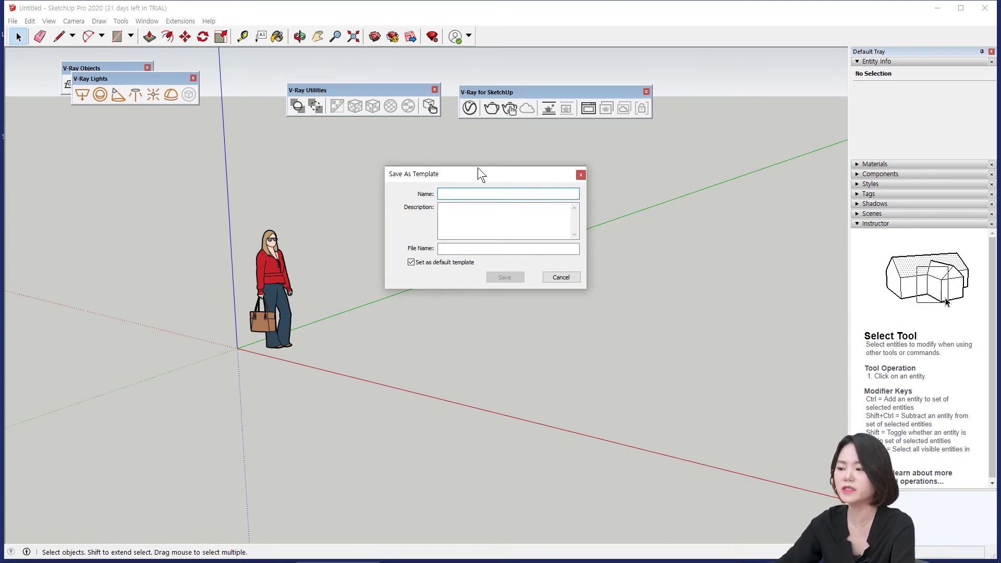
click(581, 176)
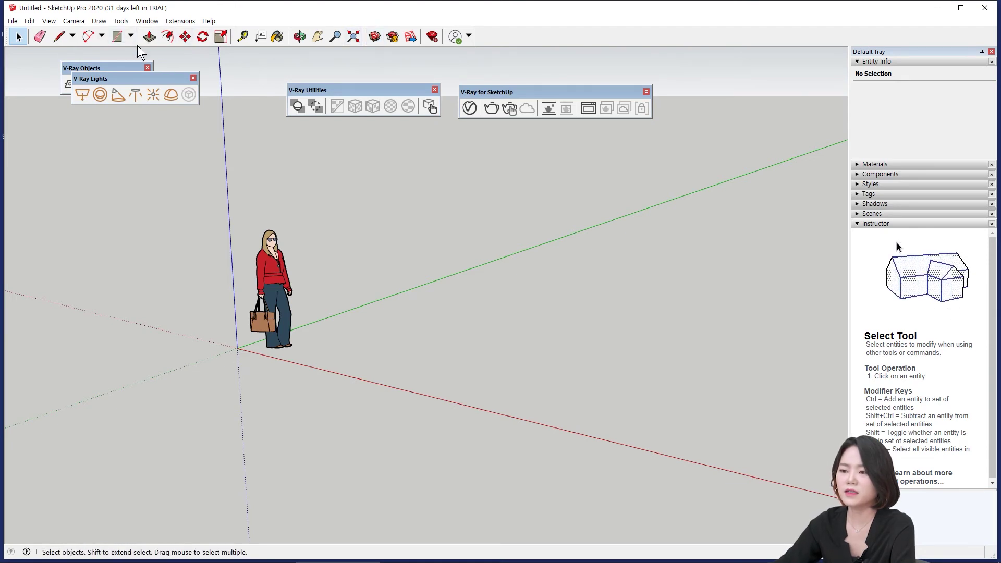
- Examine the available toolbars in the Toolbars dialog and in the toolbar area's shortcut list
click(121, 21)
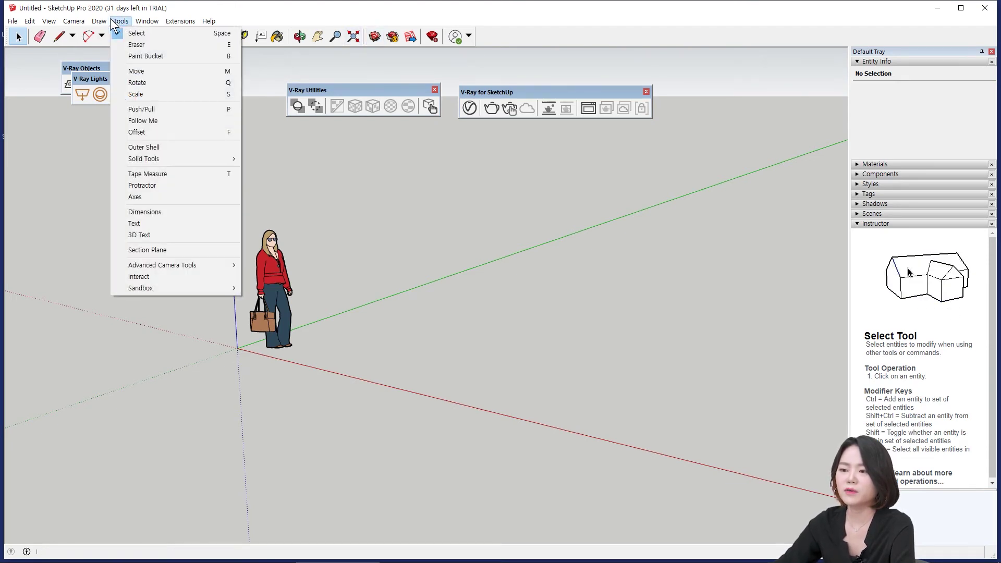
mouse_move(48, 22)
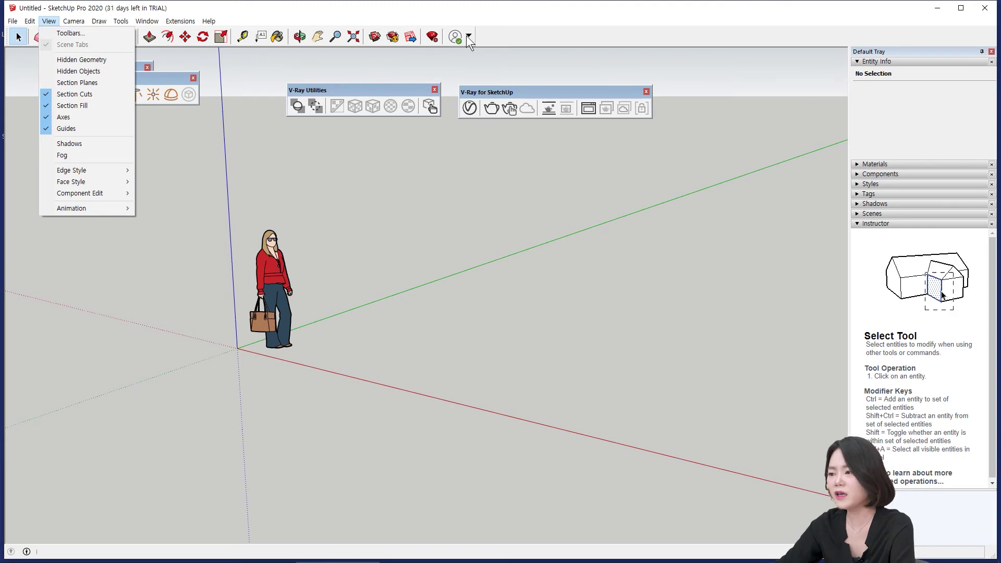
click(86, 33)
drag(497, 191, 442, 143)
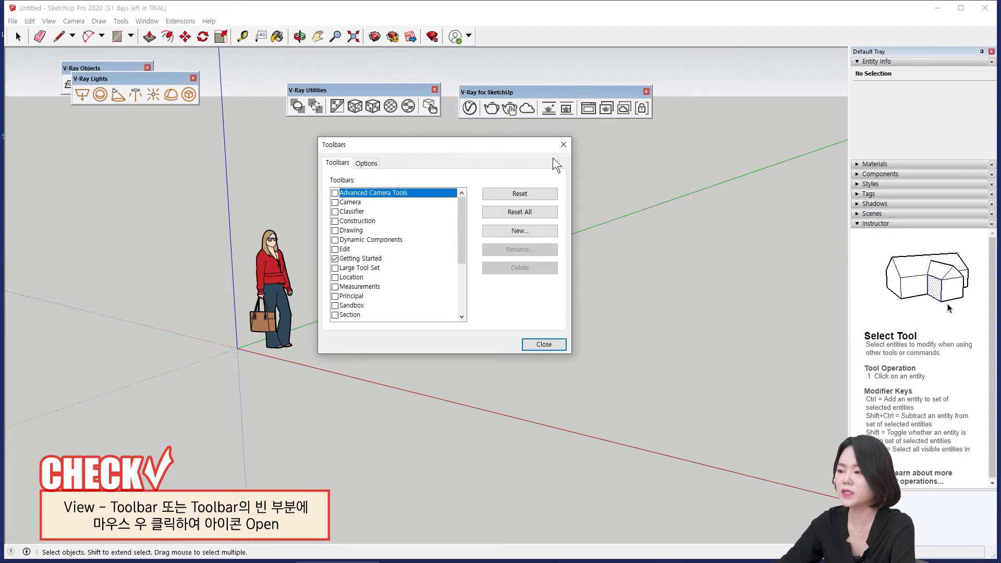
click(563, 145)
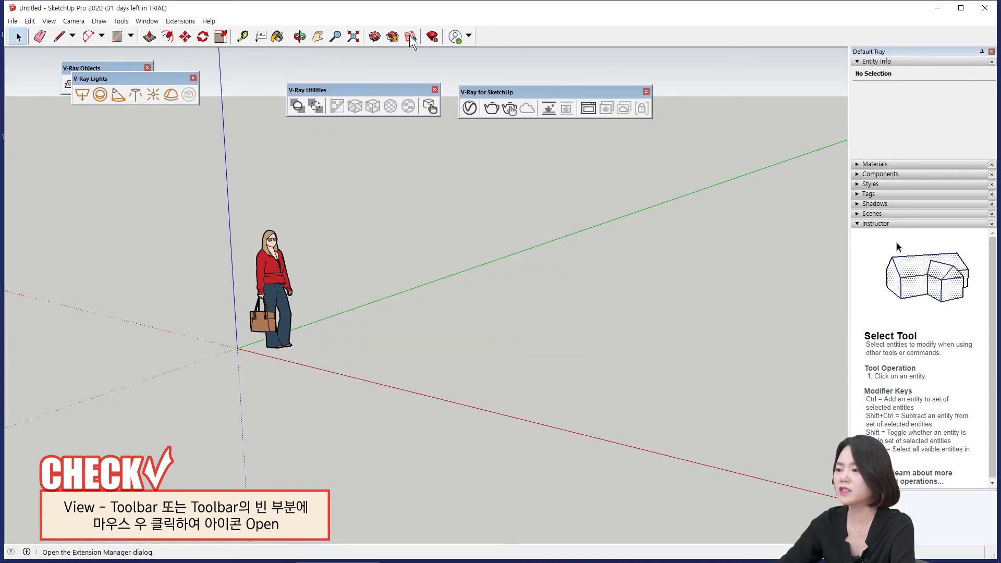
right_click(531, 35)
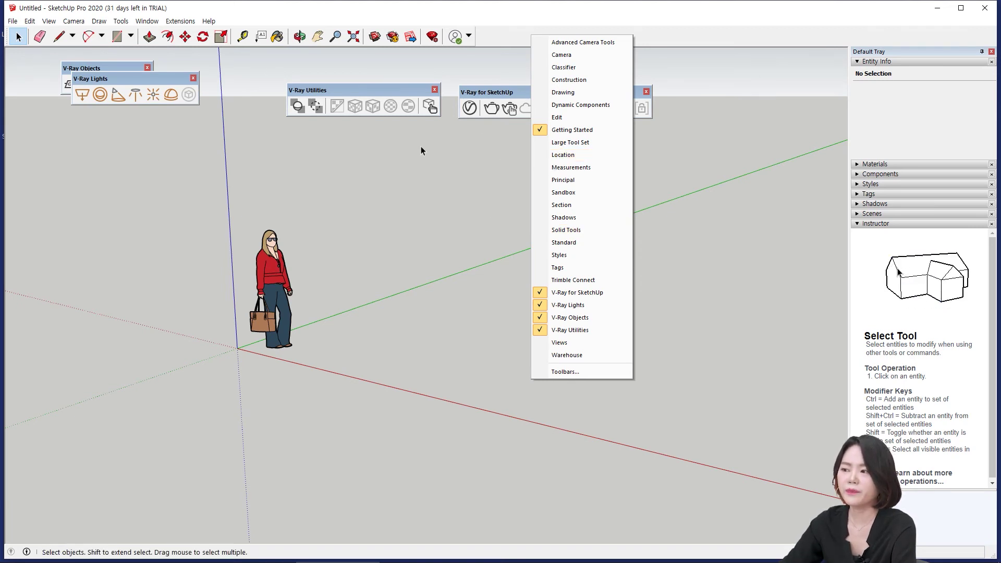
click(505, 36)
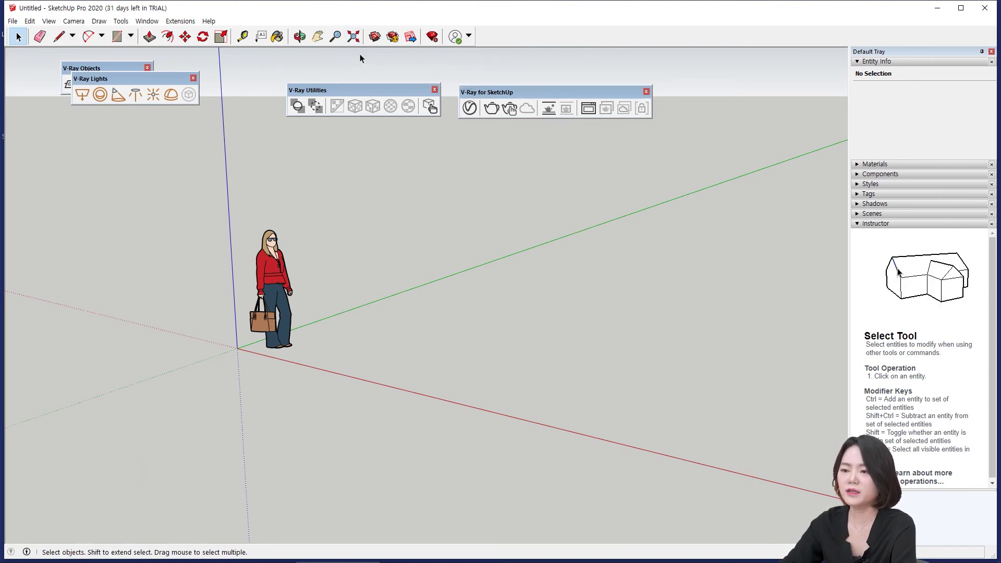
- Hide the Getting Started toolbar and show the Large Tool Set instead
click(46, 22)
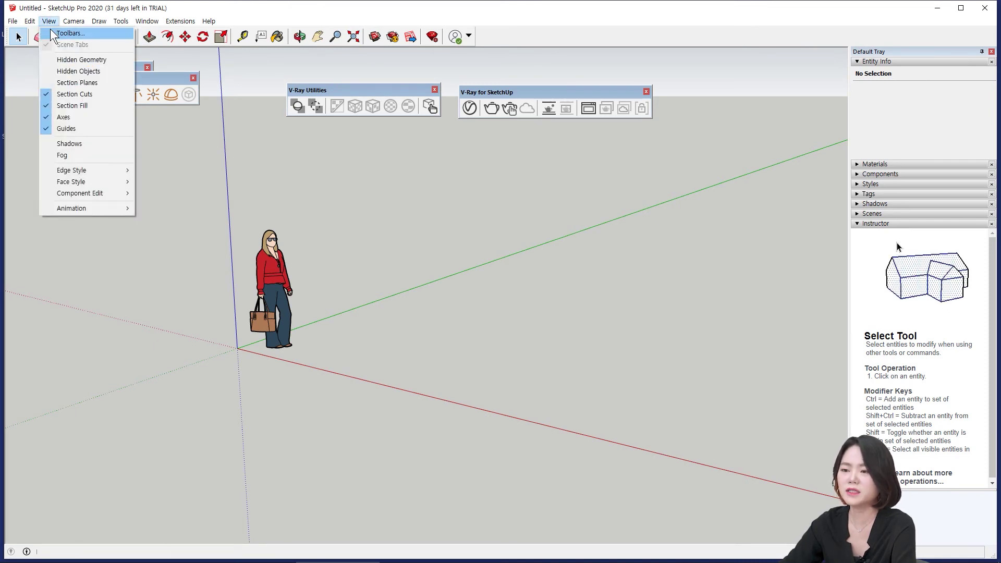
click(51, 32)
drag(409, 188, 409, 134)
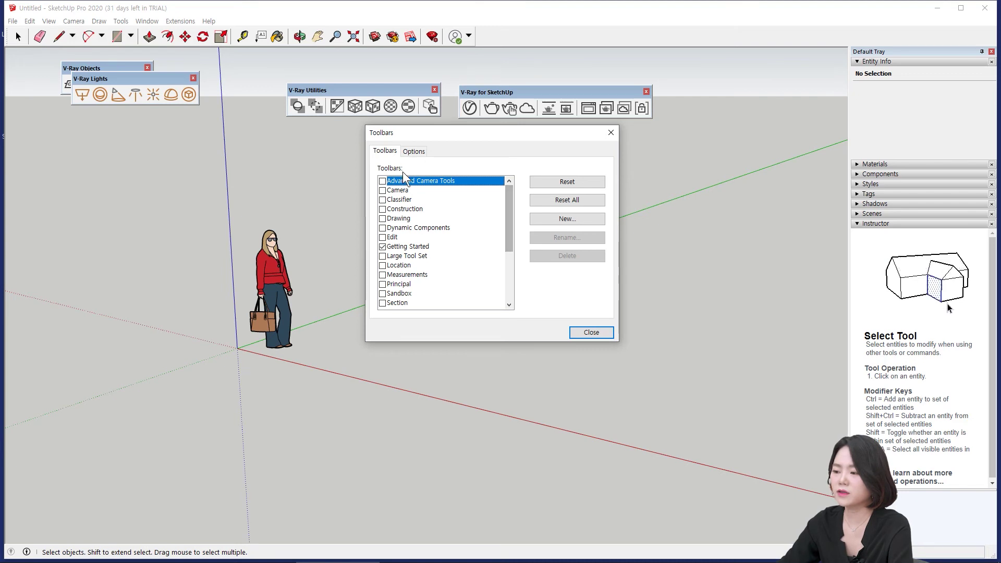
scroll(388, 254, down, 1)
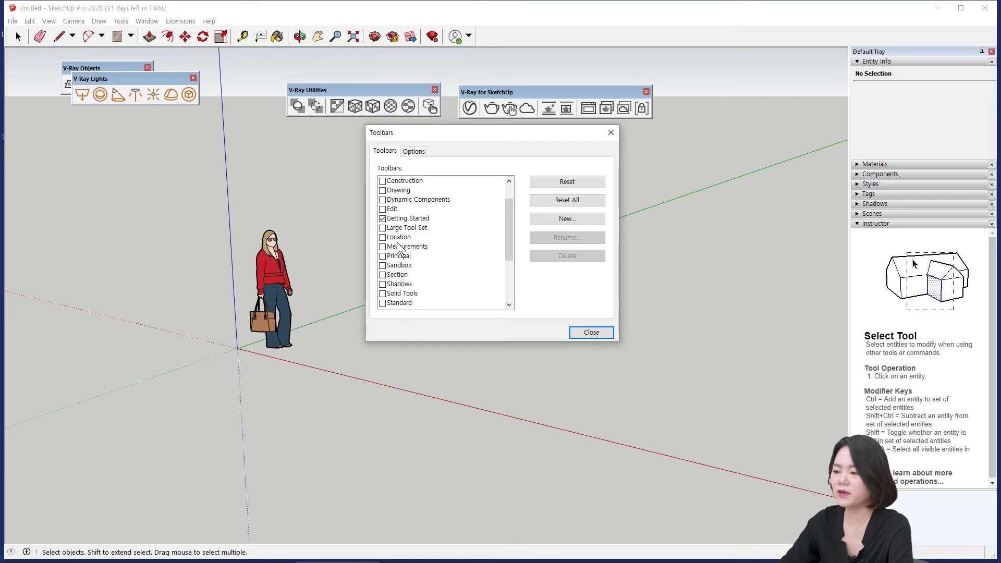
click(382, 219)
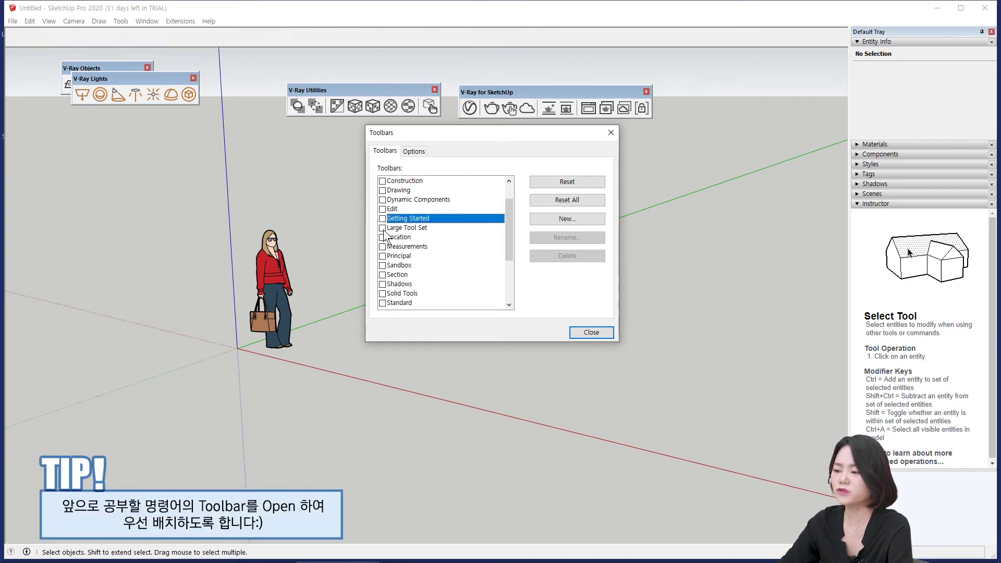
click(383, 228)
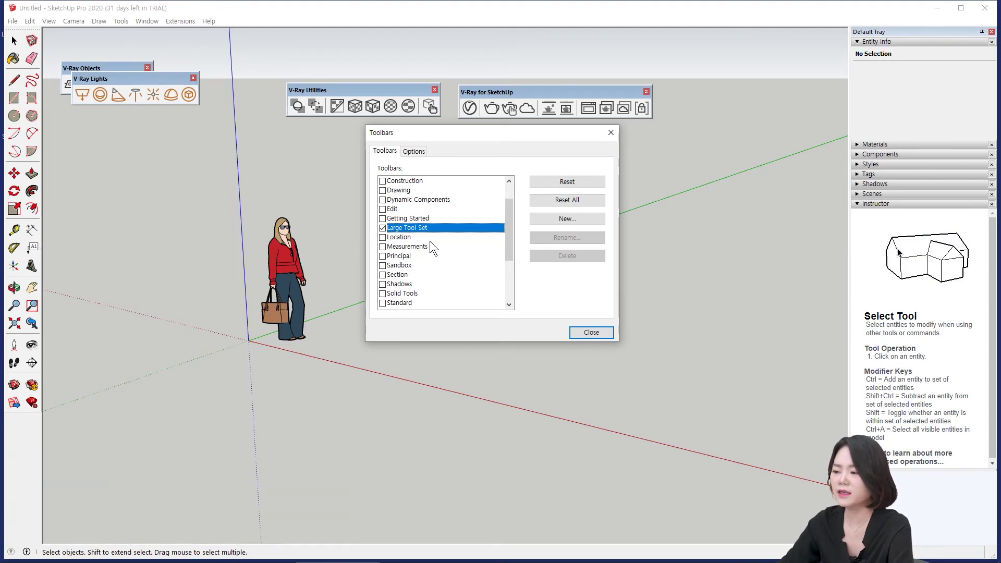
- Show the Location, Measurements and Sandbox toolbars
drag(509, 234, 511, 245)
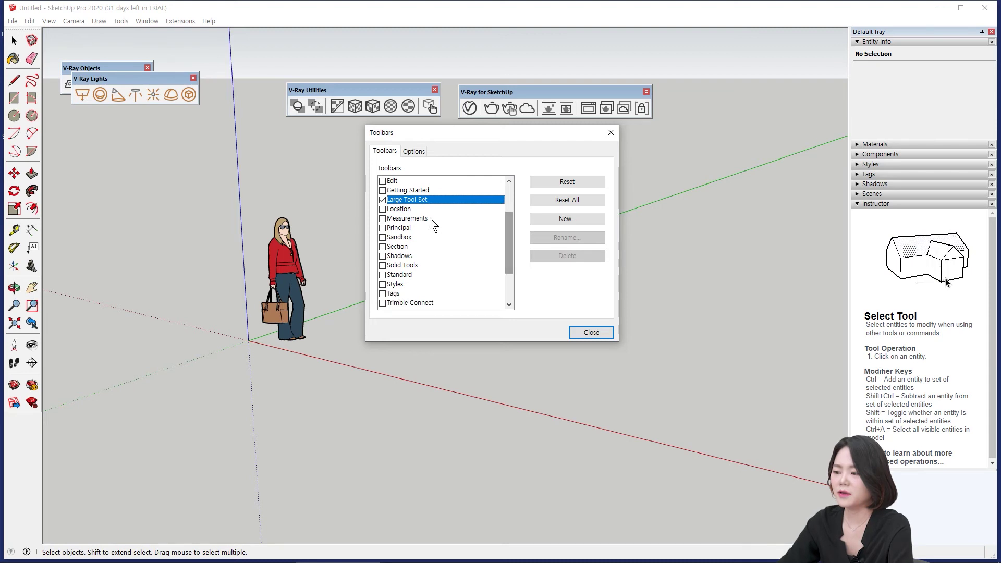
click(383, 210)
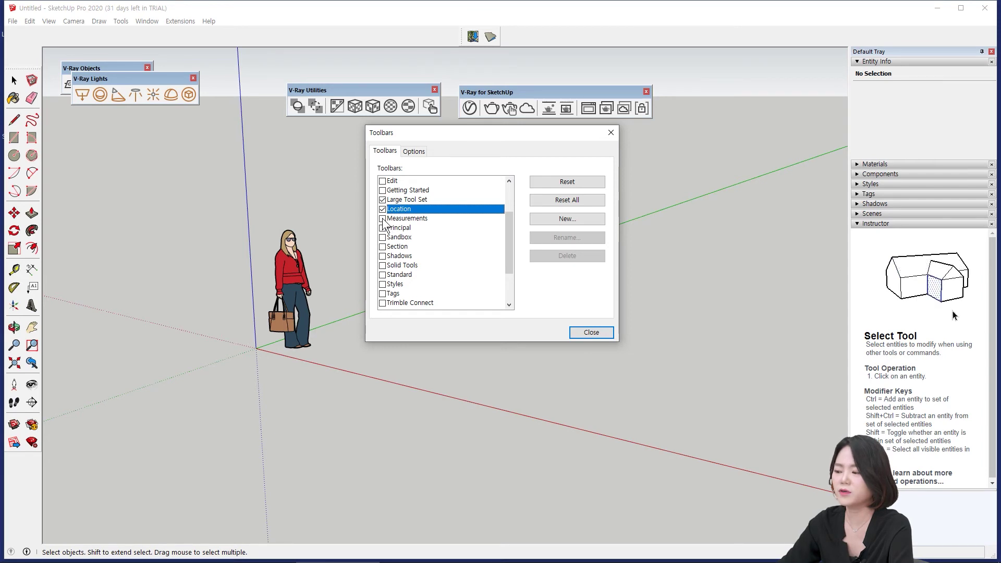
click(383, 219)
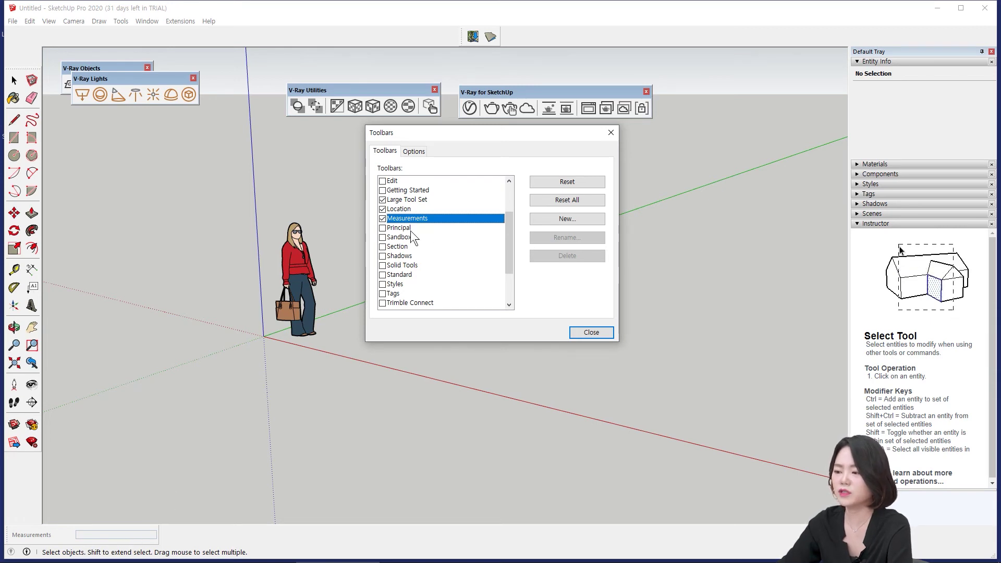
scroll(511, 250, down, 1)
click(383, 218)
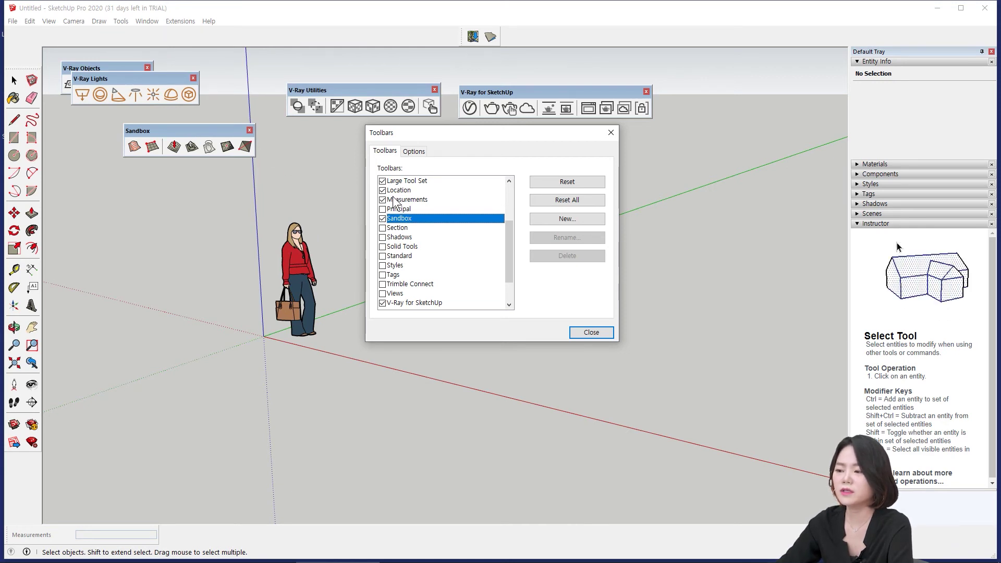
- Show the Section toolbar and place it just below the Sandbox toolbar
click(400, 227)
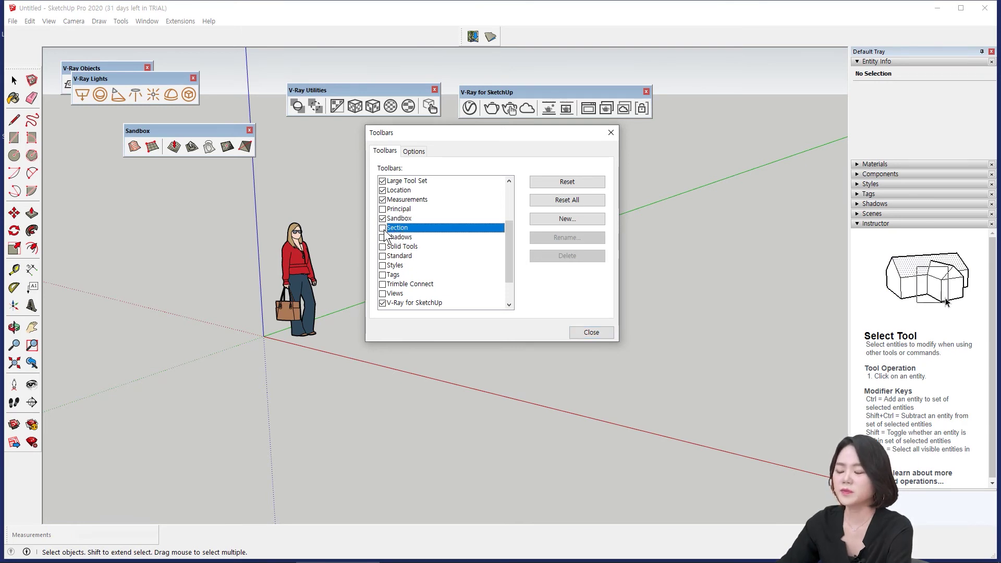
click(384, 230)
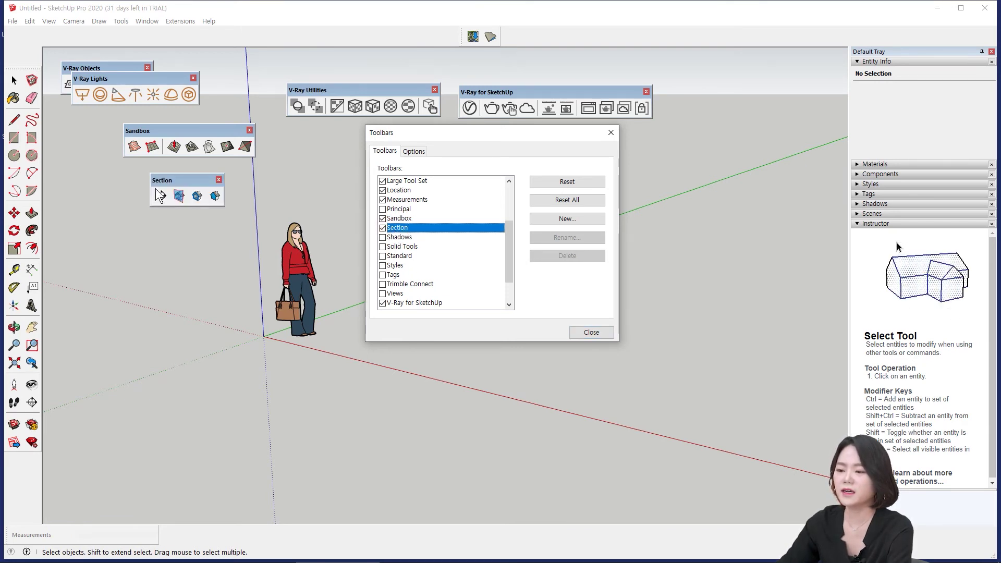
drag(178, 182, 197, 187)
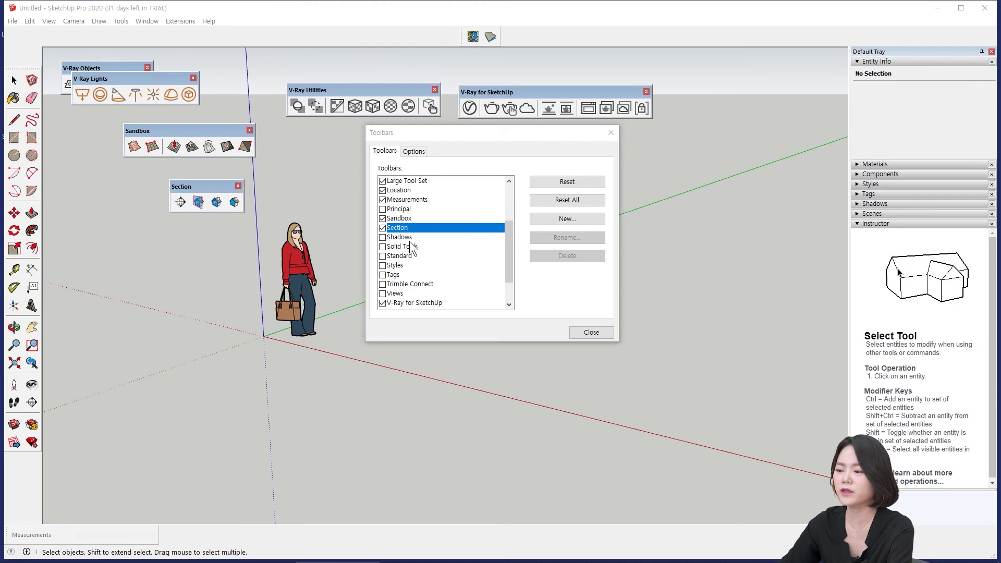
- Show the Solid Tools, Standard and Styles toolbars, and place the Styles toolbar below the Section toolbar
click(383, 246)
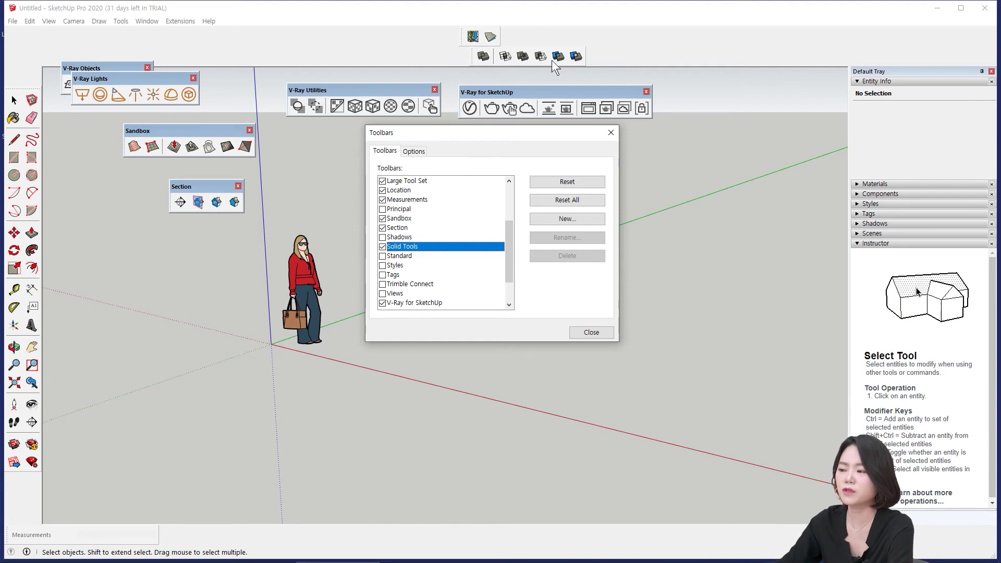
click(383, 256)
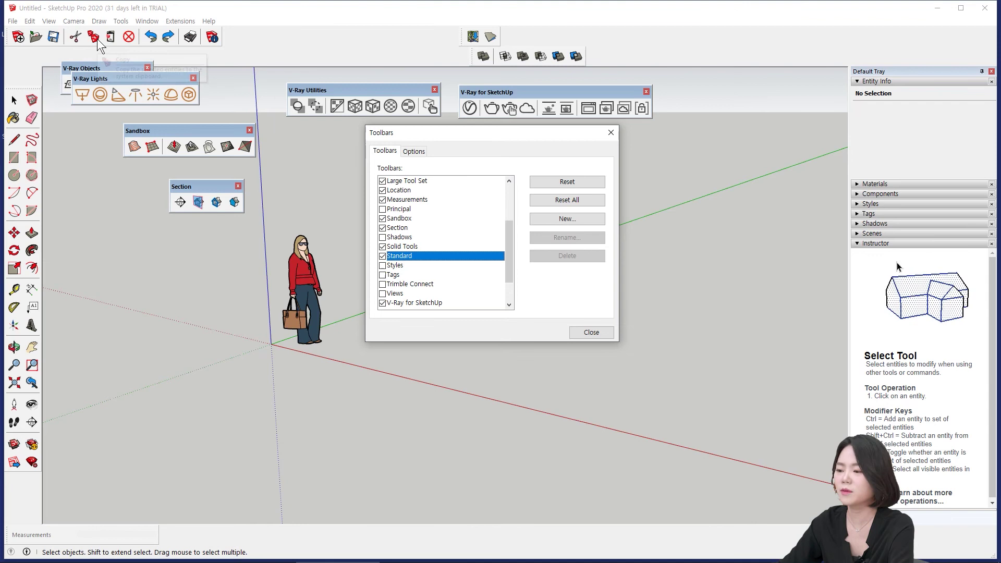
click(383, 266)
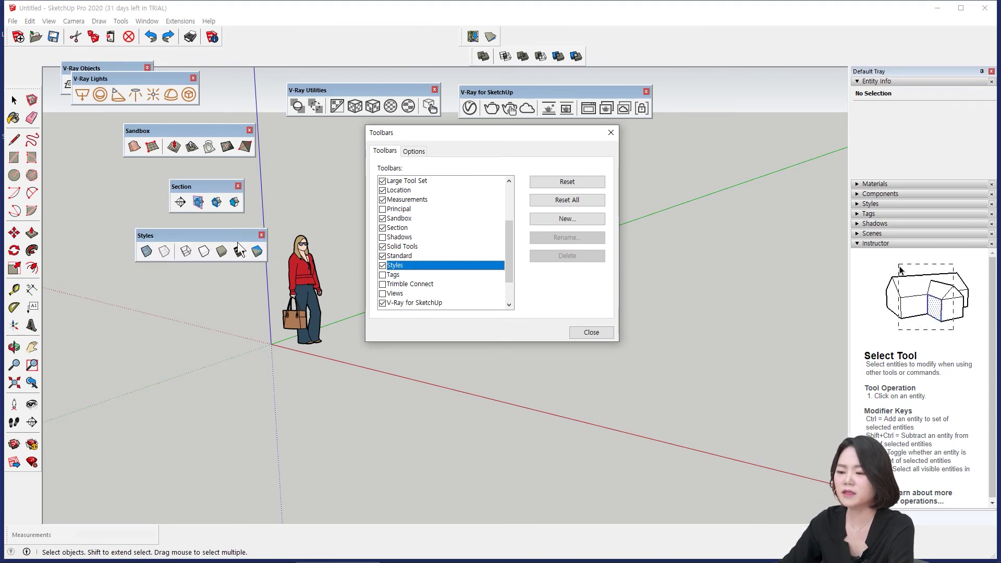
drag(180, 236, 176, 237)
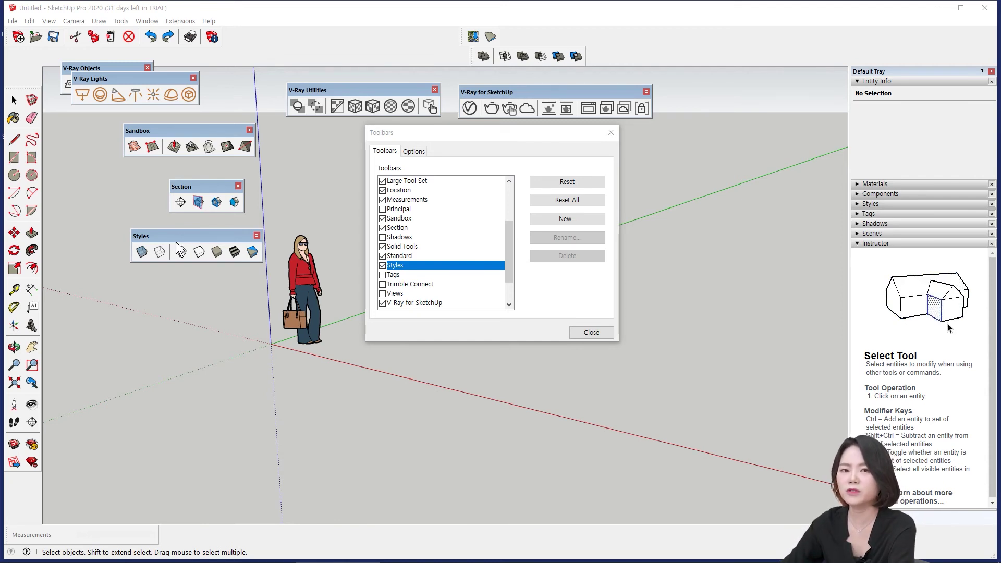
drag(183, 236, 187, 233)
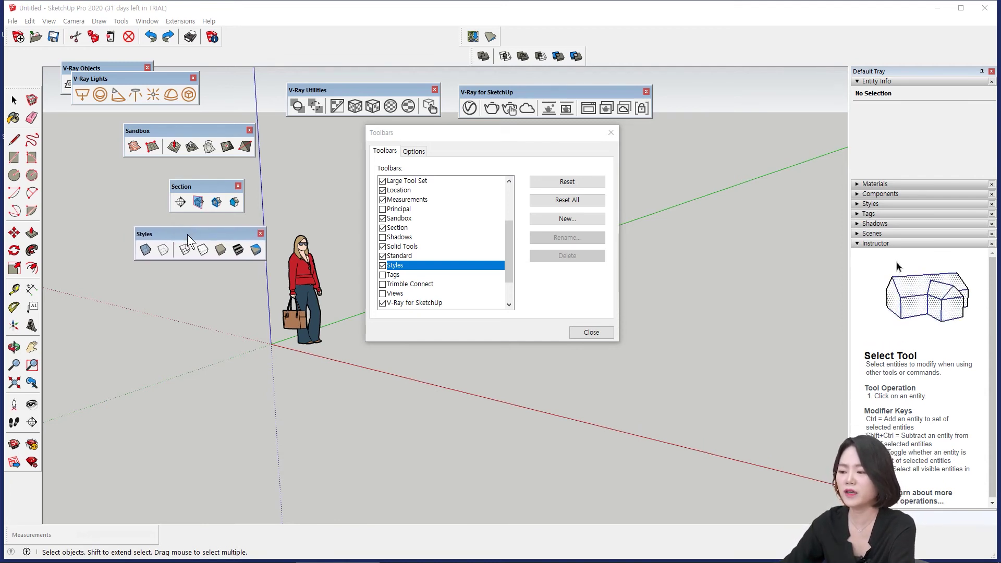
- Show the Views toolbar, place it just below the Styles toolbar, and finish the toolbar selection
scroll(420, 292, down, 1)
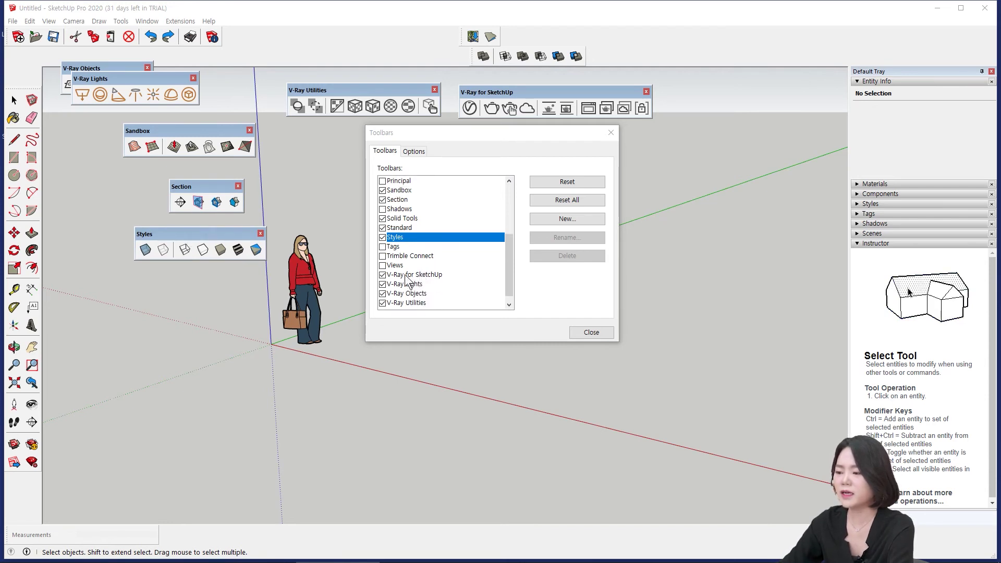
click(383, 266)
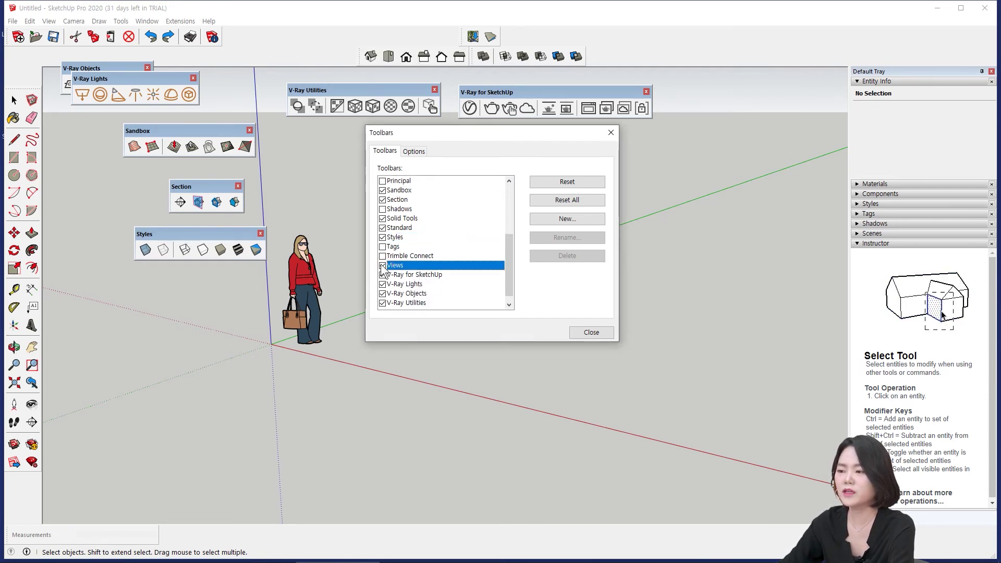
drag(358, 51, 168, 308)
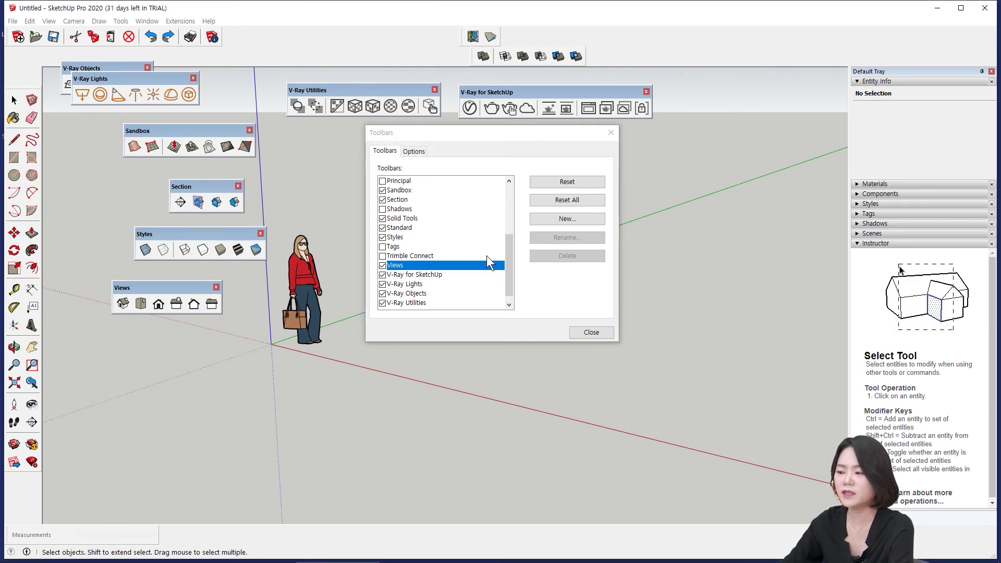
drag(507, 253, 508, 274)
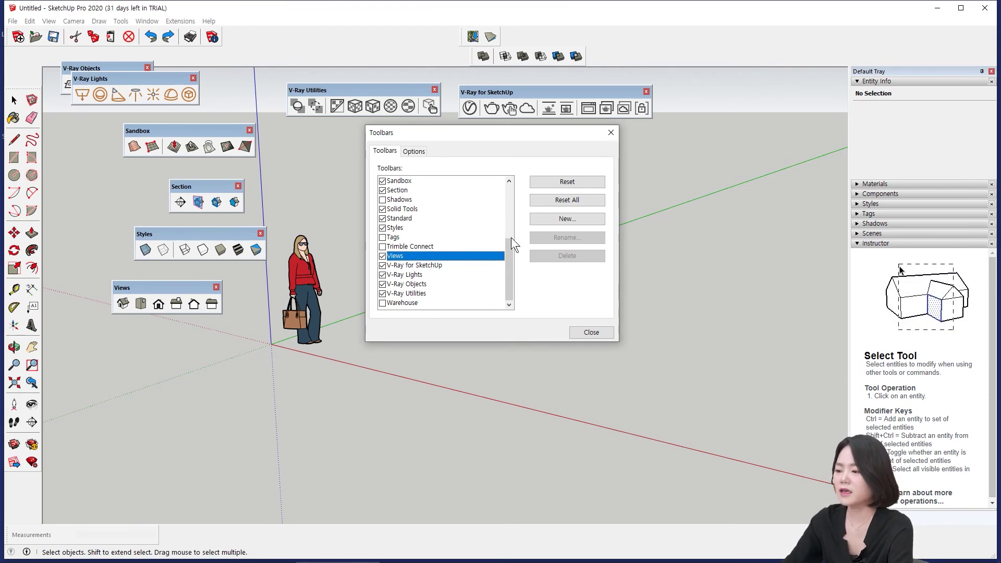
click(590, 332)
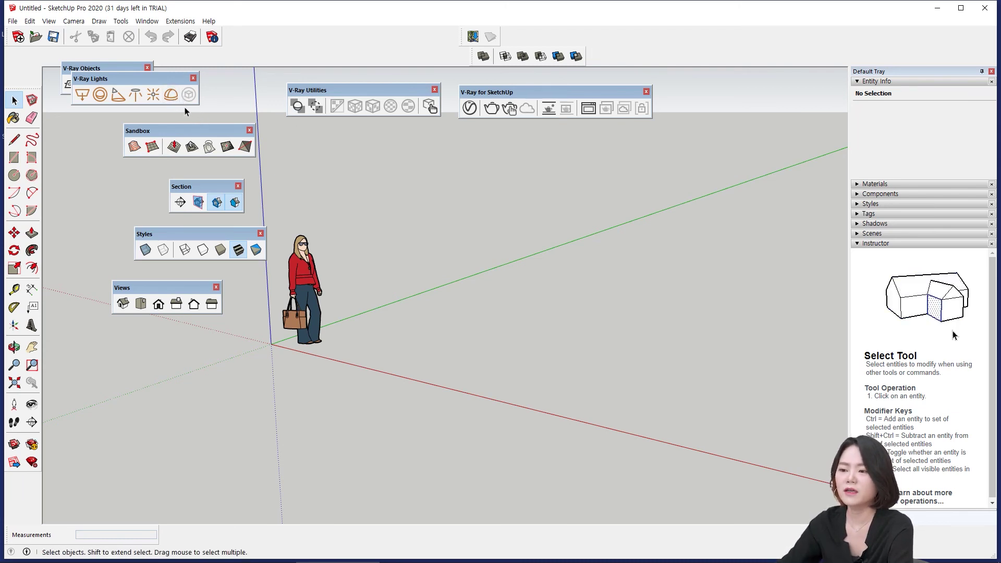
- Dock the Sandbox, V-Ray Utilities, Section and Styles toolbars in the same row as the Standard toolbar
drag(162, 129, 255, 36)
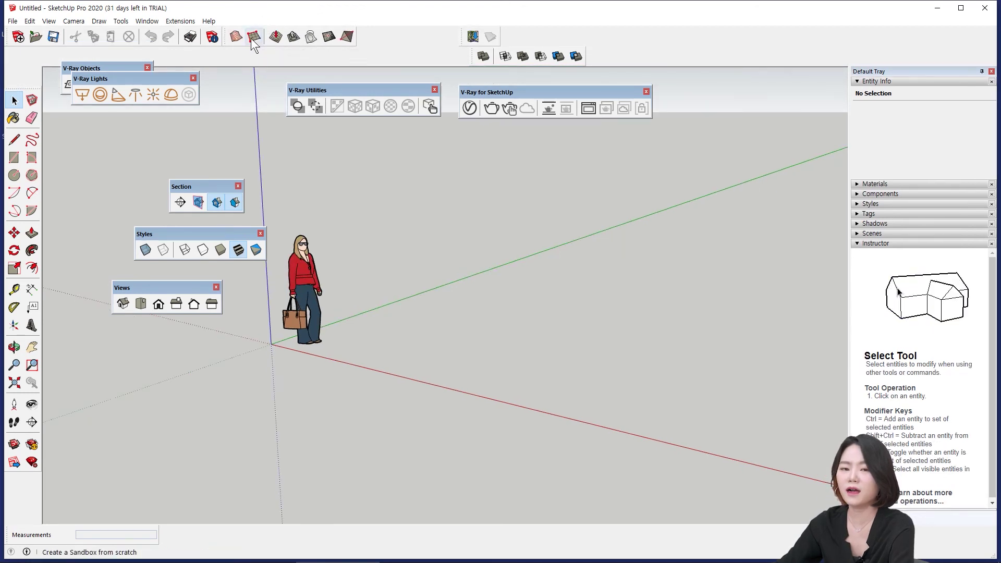
drag(357, 92, 380, 31)
drag(223, 186, 248, 168)
drag(313, 124, 583, 21)
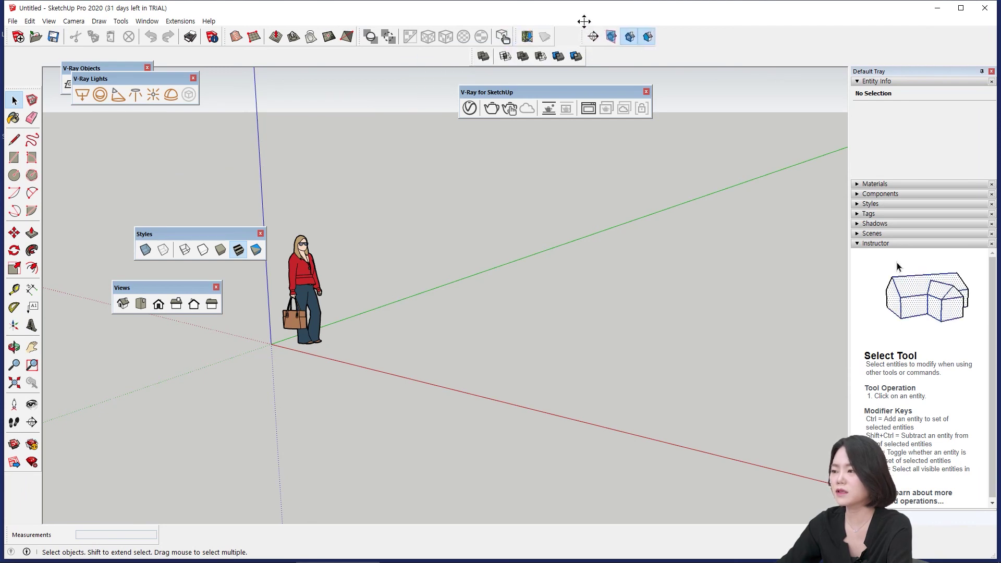
drag(210, 234, 700, 29)
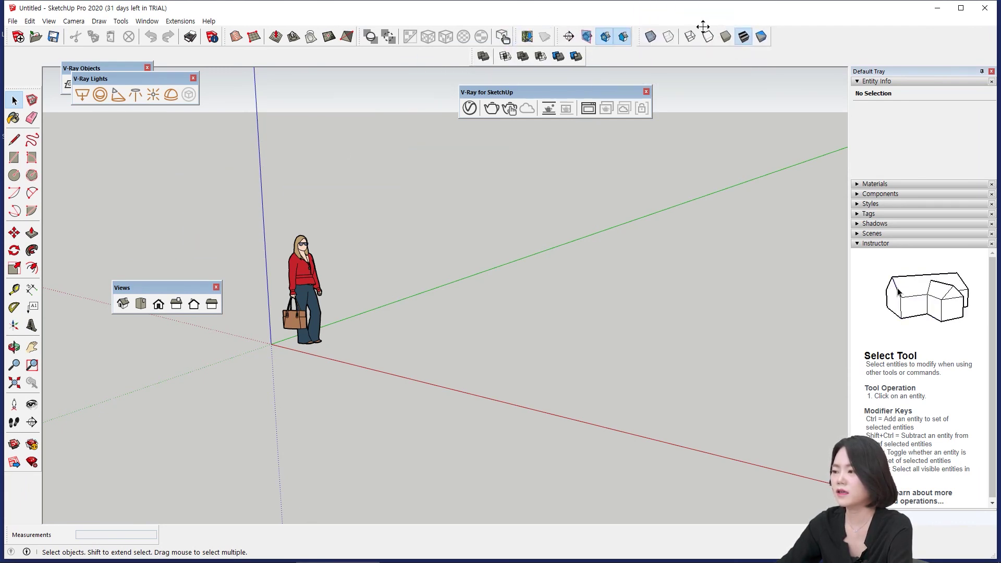
- Dock the Views toolbar before Solid Tools, and V-Ray Lights, V-Ray for SketchUp and V-Ray Objects after it in the same row
drag(173, 288, 412, 54)
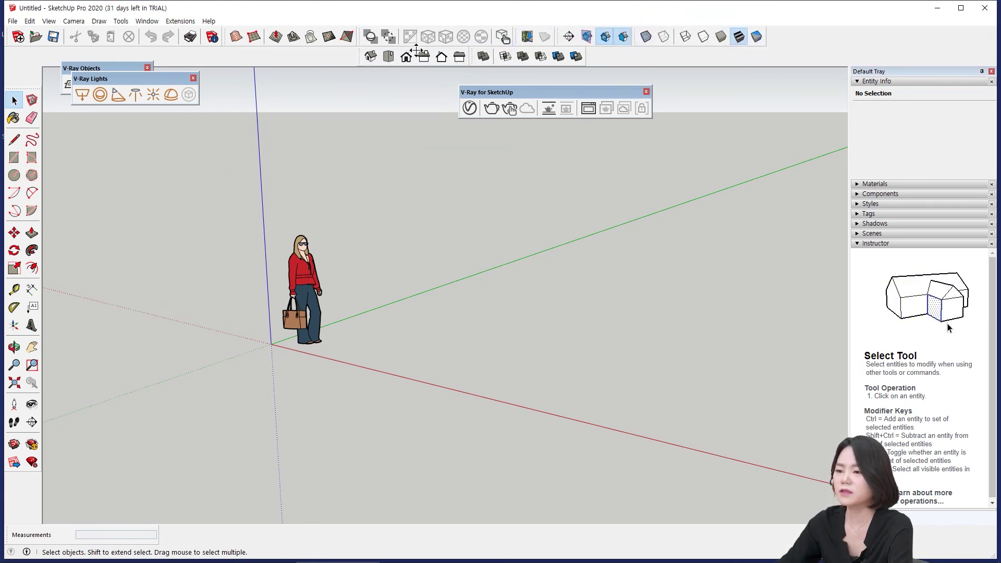
mouse_move(151, 78)
mouse_down()
mouse_move(546, 76)
mouse_move(600, 58)
mouse_move(450, 65)
mouse_move(637, 49)
mouse_move(551, 54)
mouse_up()
drag(108, 68, 757, 57)
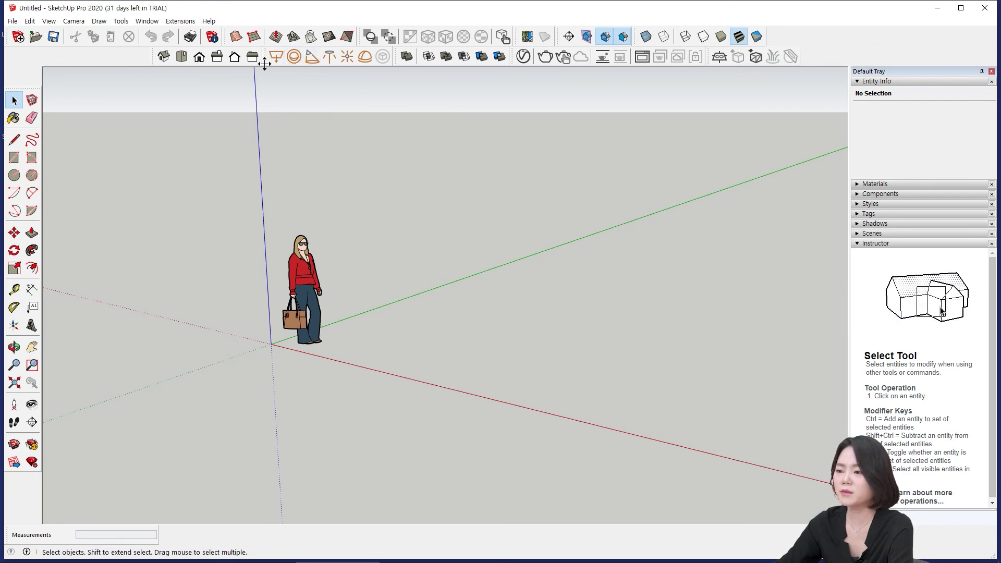
drag(265, 57, 462, 66)
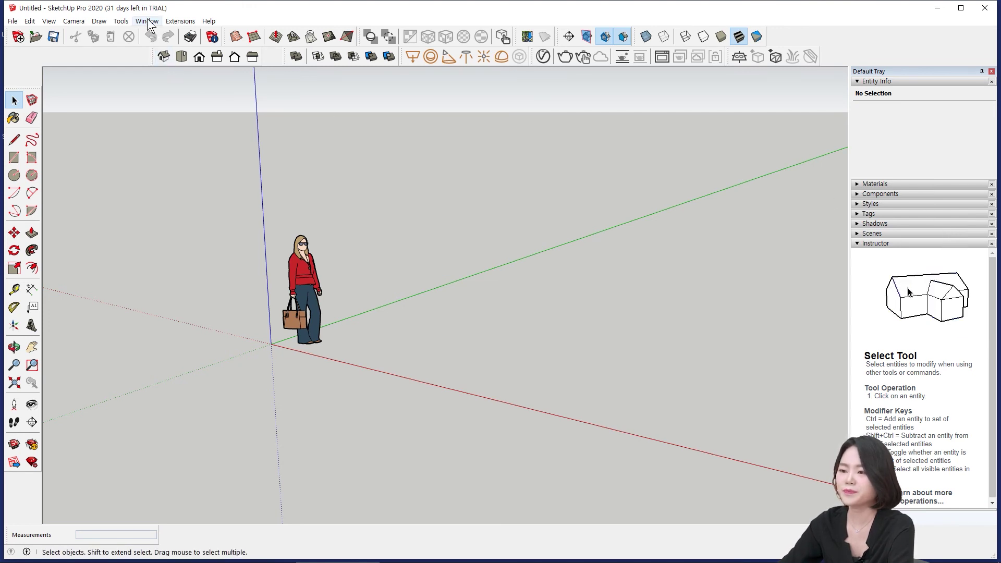
- Remove the Instructor panel from the Default Tray and add the Outliner panel
click(120, 21)
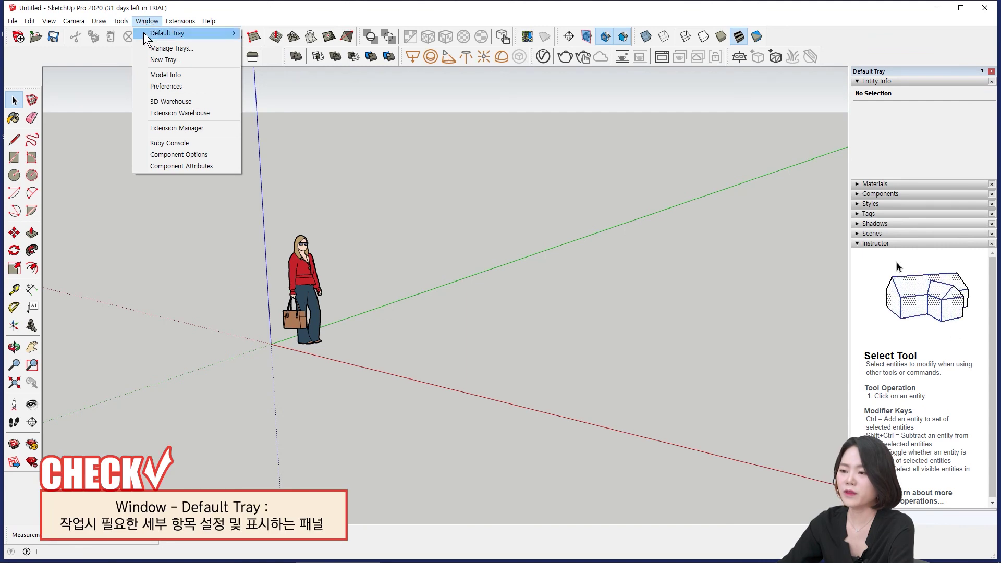
mouse_move(144, 36)
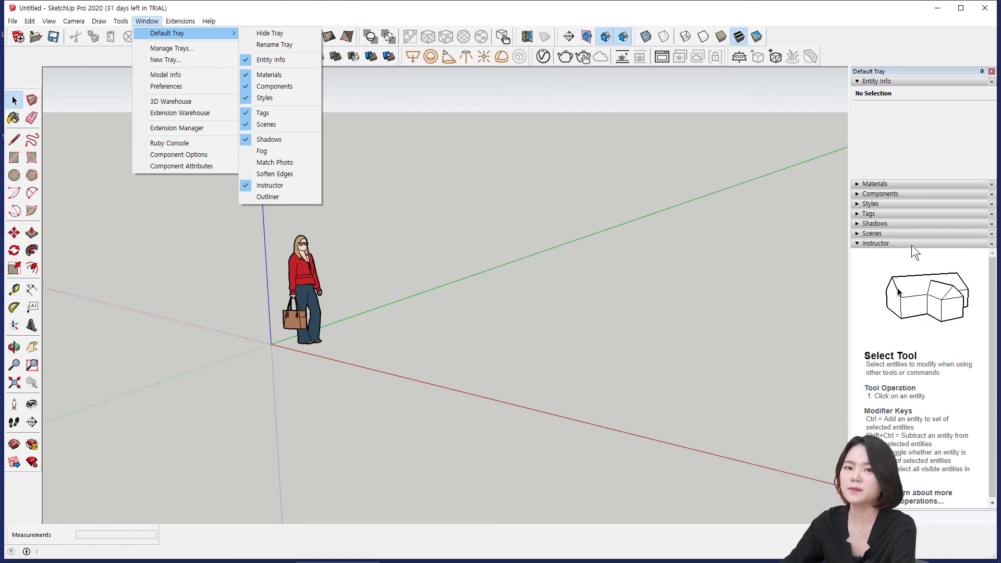
click(992, 244)
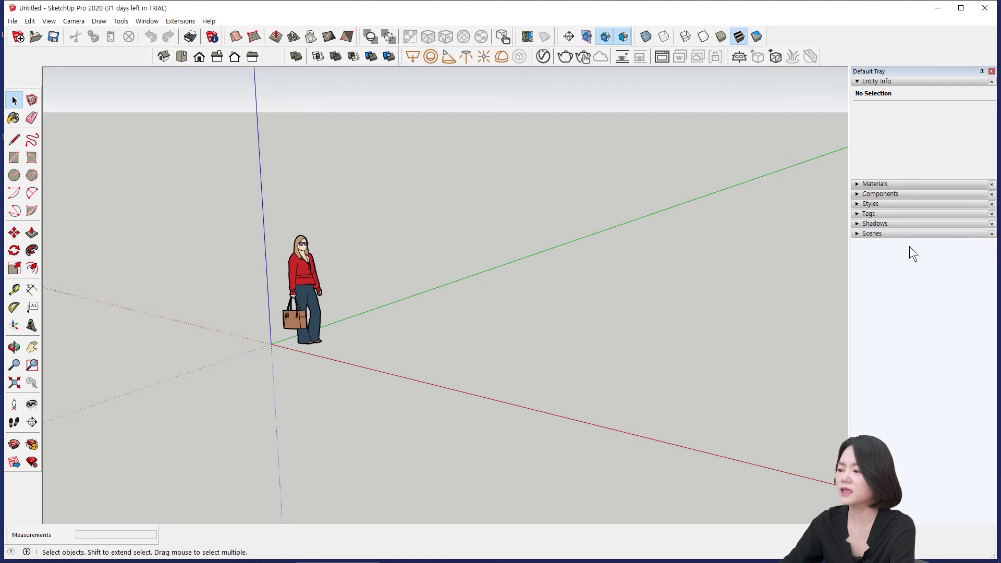
click(147, 21)
mouse_move(152, 33)
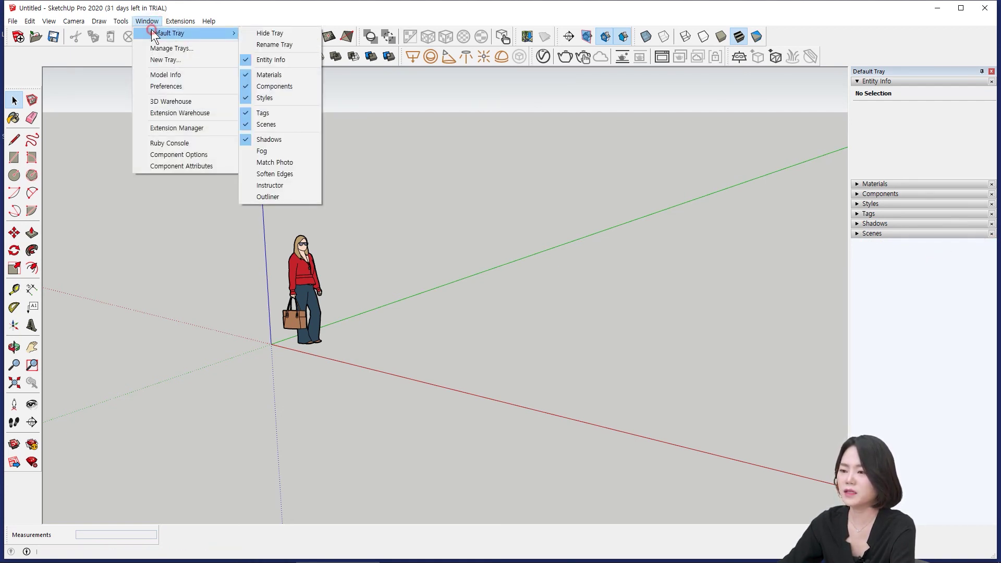
click(245, 196)
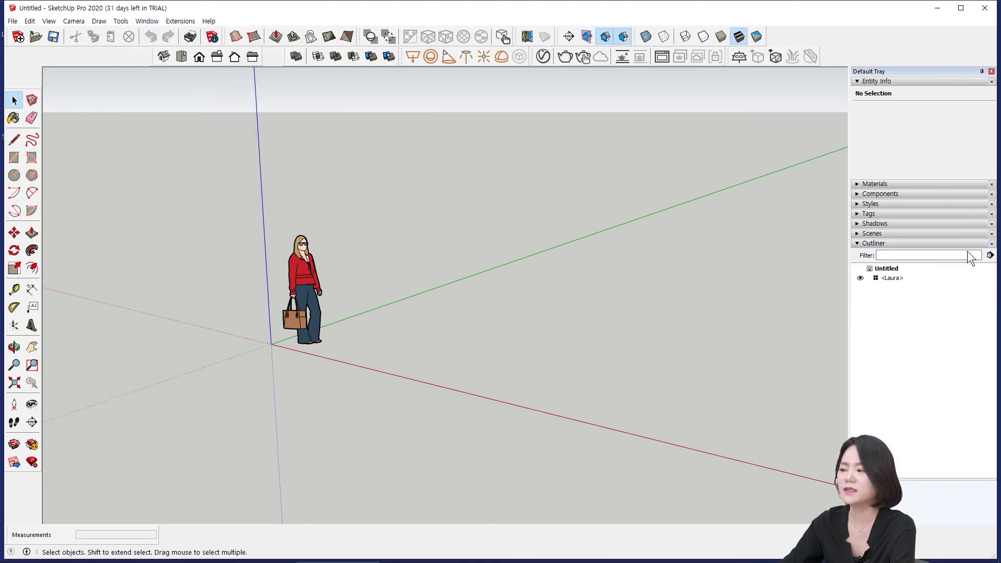